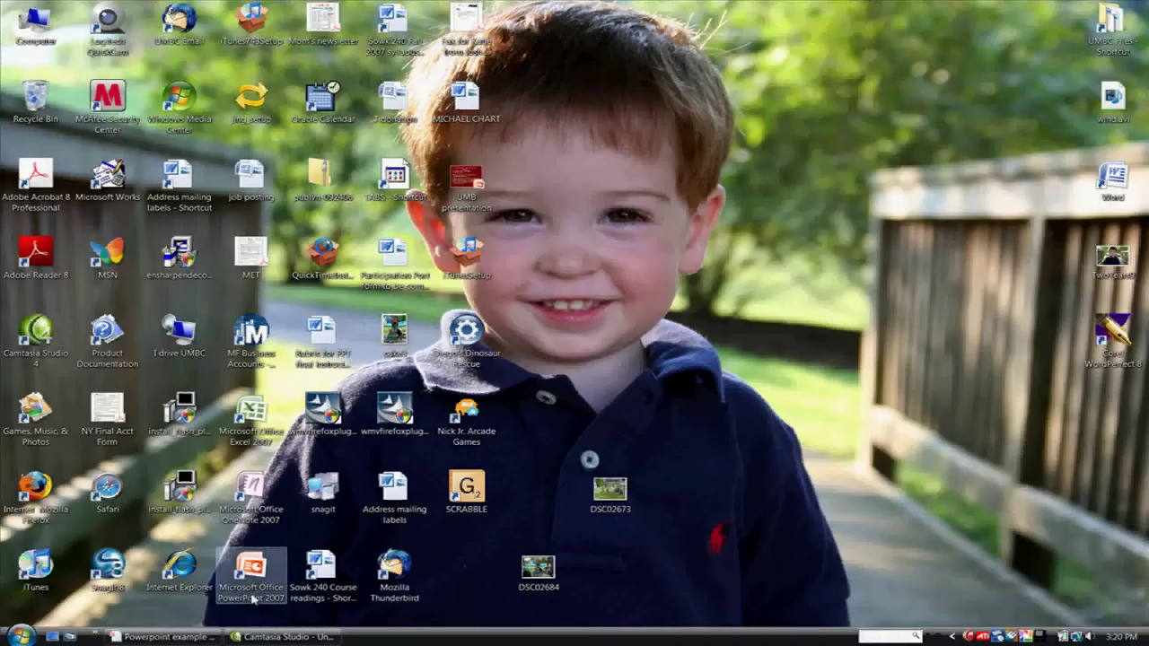
Launch Microsoft Office PowerPoint 2007 with a new blank presentation.
{"action": "left_click", "coordinate": [20, 636]}
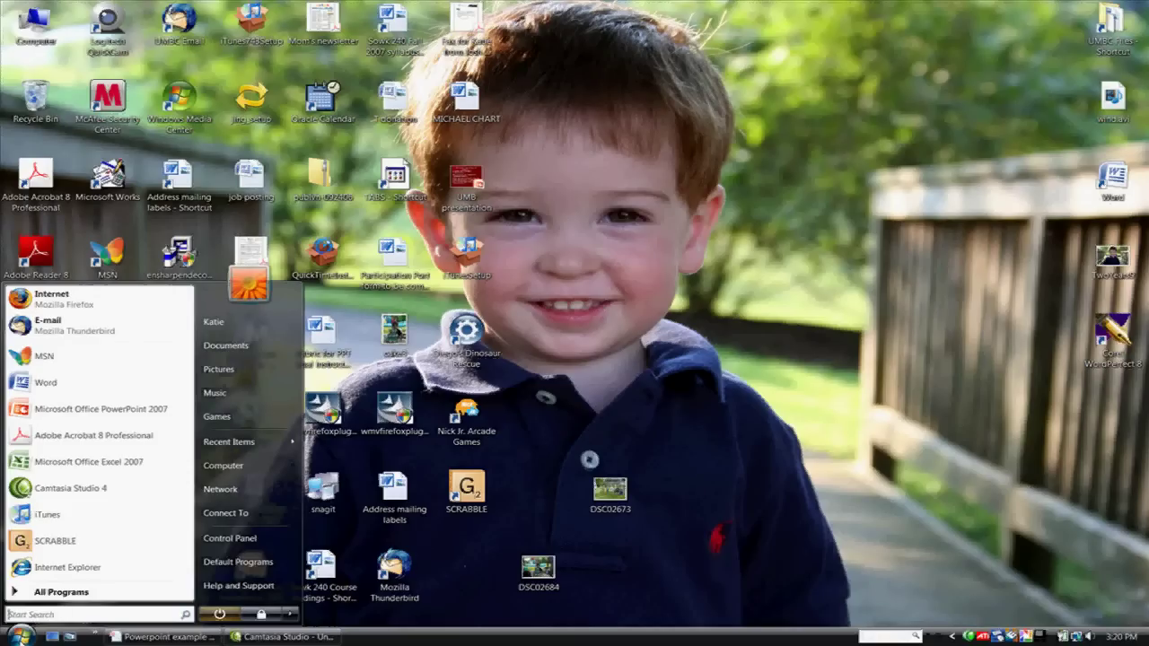
{"action": "left_click", "coordinate": [61, 592]}
{"action": "left_click", "coordinate": [72, 410]}
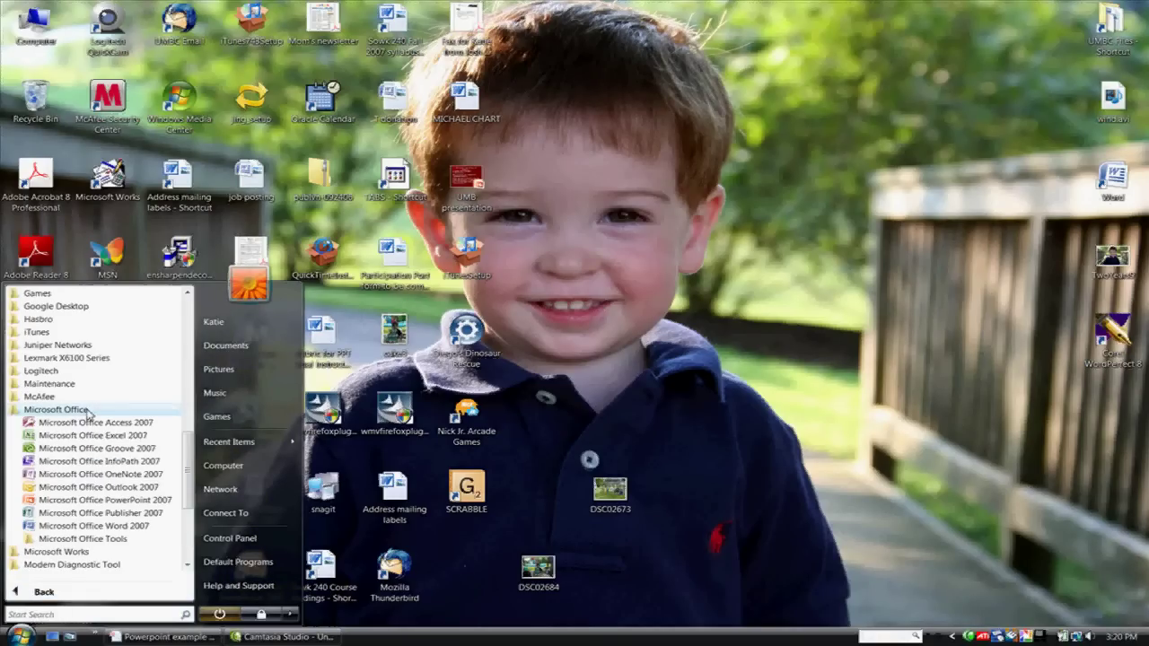
{"action": "left_click", "coordinate": [90, 501]}
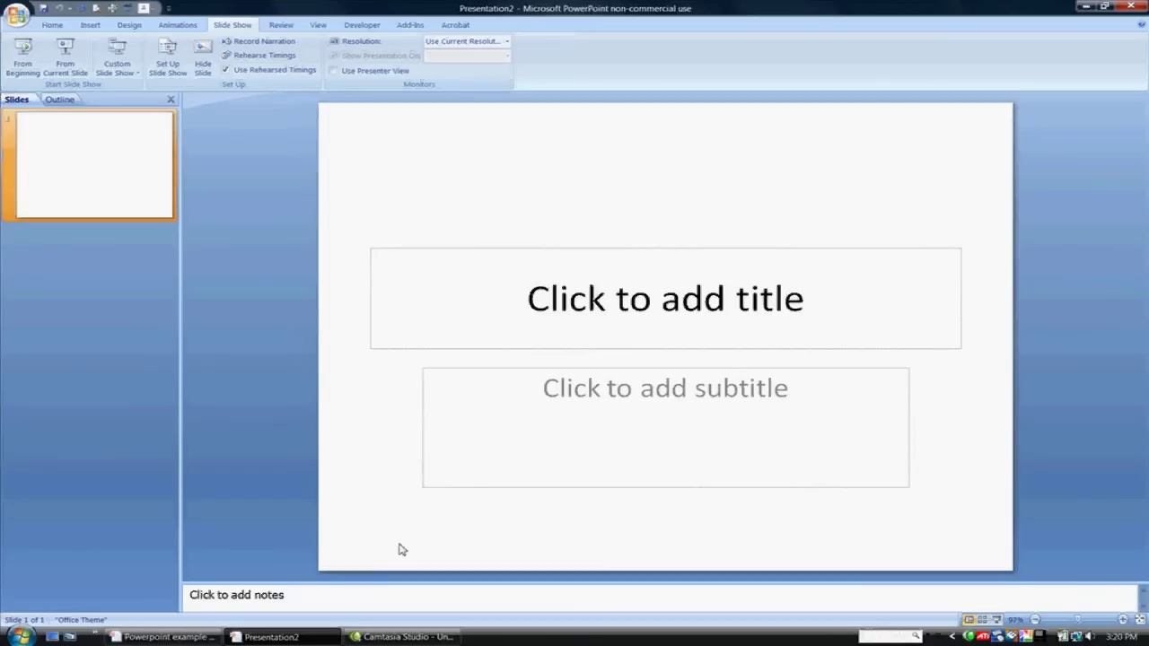
Switch to the already open Powerpoint example presentation to view it.
{"action": "mouse_move", "coordinate": [209, 636]}
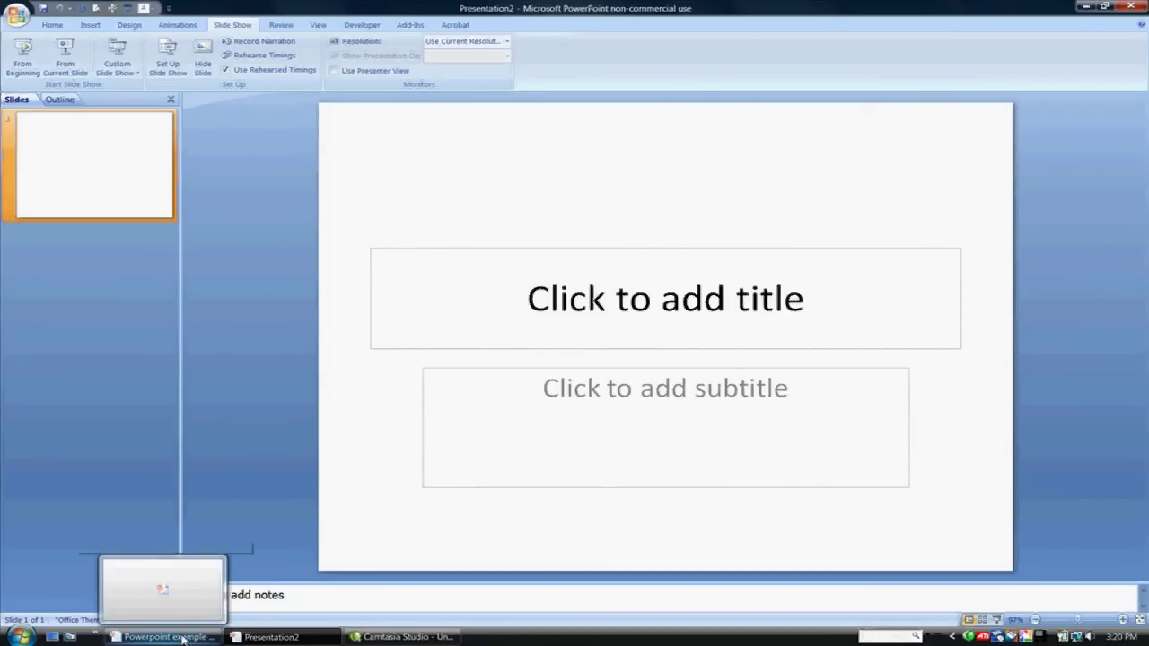
{"action": "left_click", "coordinate": [183, 637]}
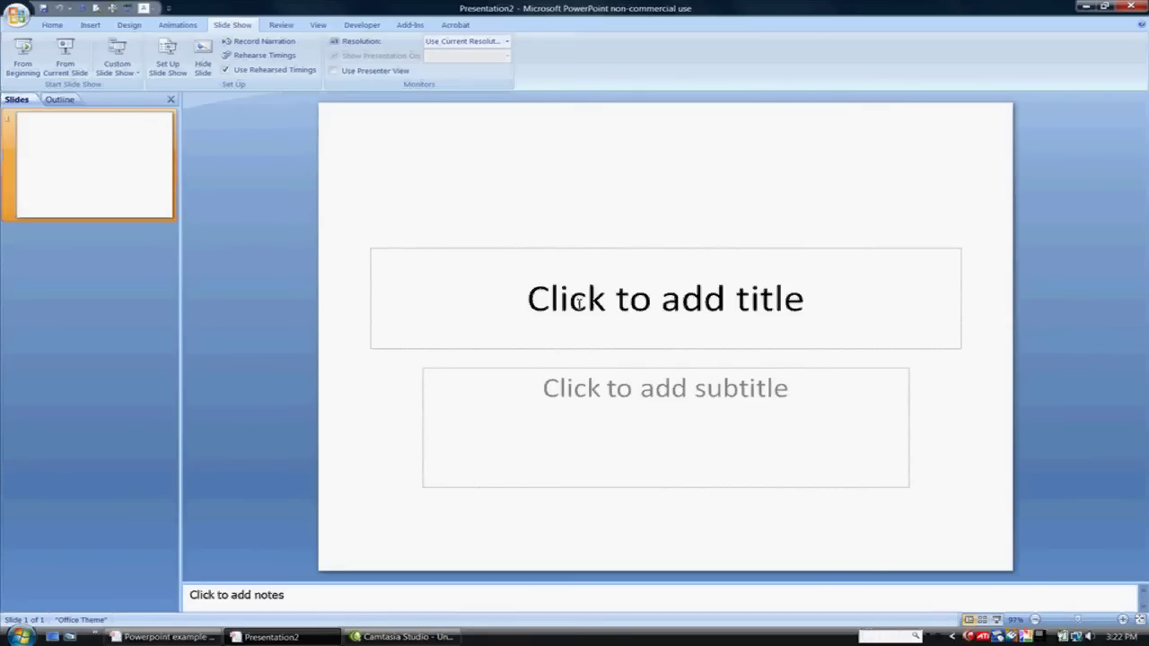
Enter "Title of your presentation" as the title of the opening slide in the new blank presentation.
{"action": "left_click", "coordinate": [610, 305]}
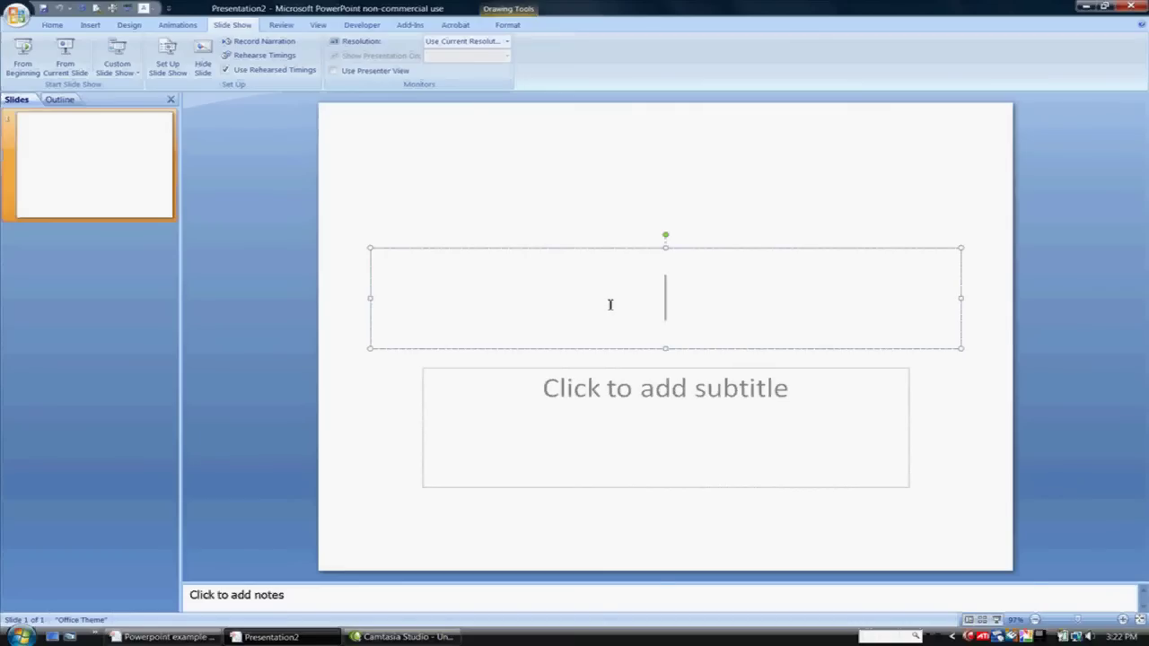
{"action": "type", "text": "Ttit"}
{"action": "key", "text": "BackSpace"}
{"action": "key", "text": "BackSpace"}
{"action": "key", "text": "BackSpace"}
{"action": "type", "text": "it"}
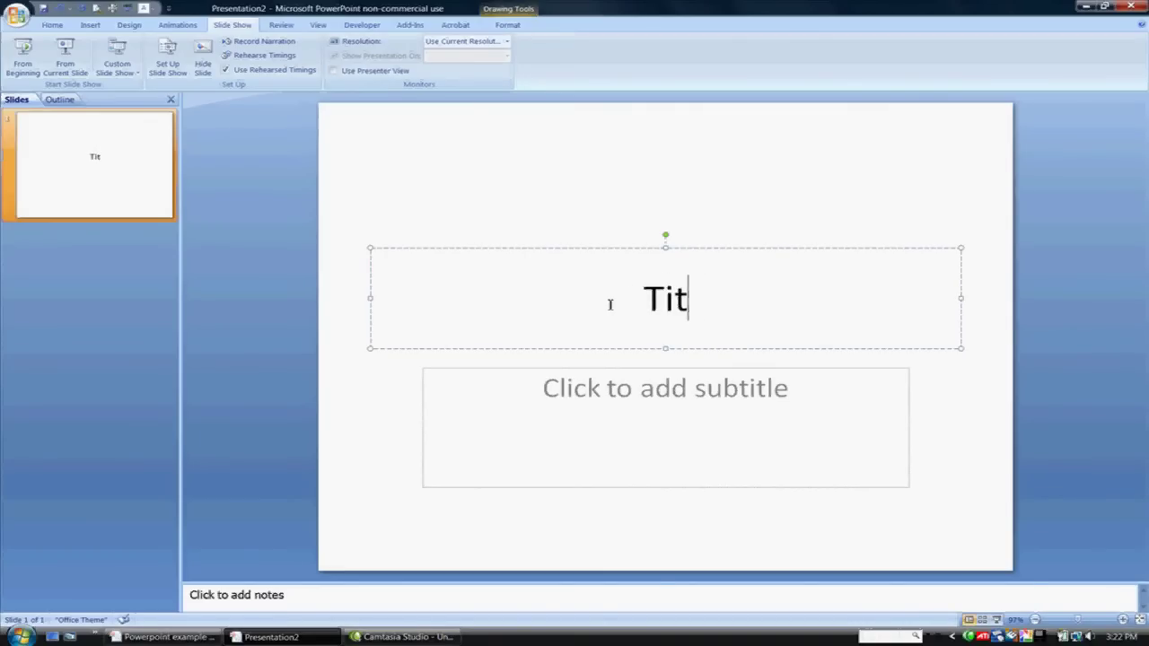
{"action": "type", "text": "le of "}
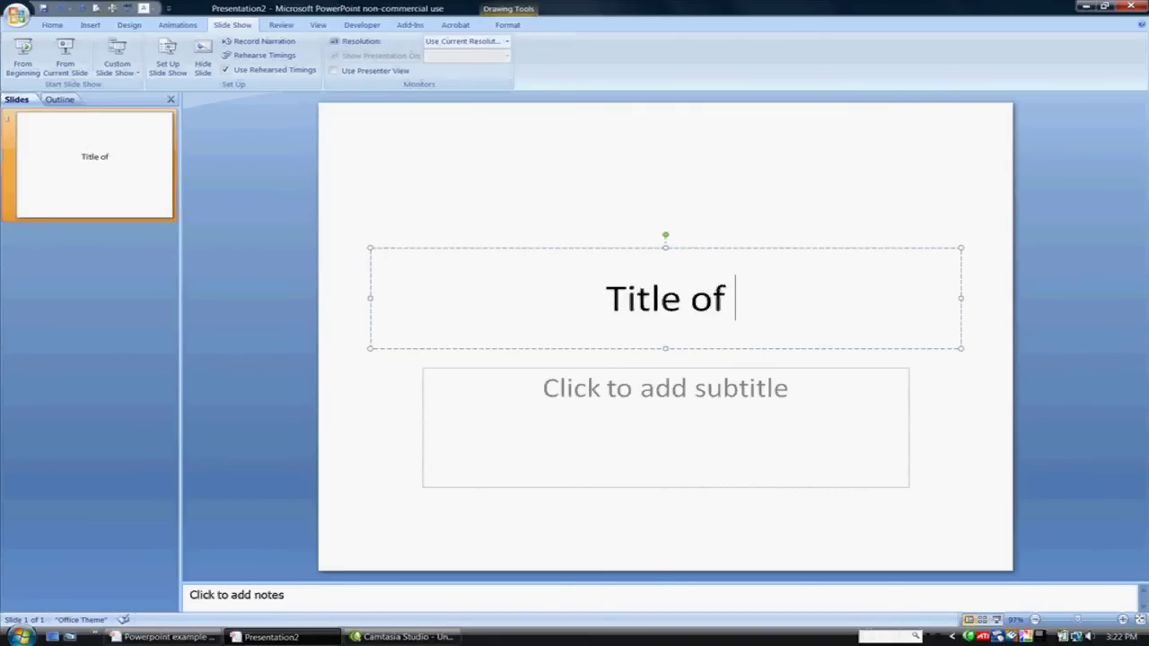
{"action": "type", "text": "your presentation"}
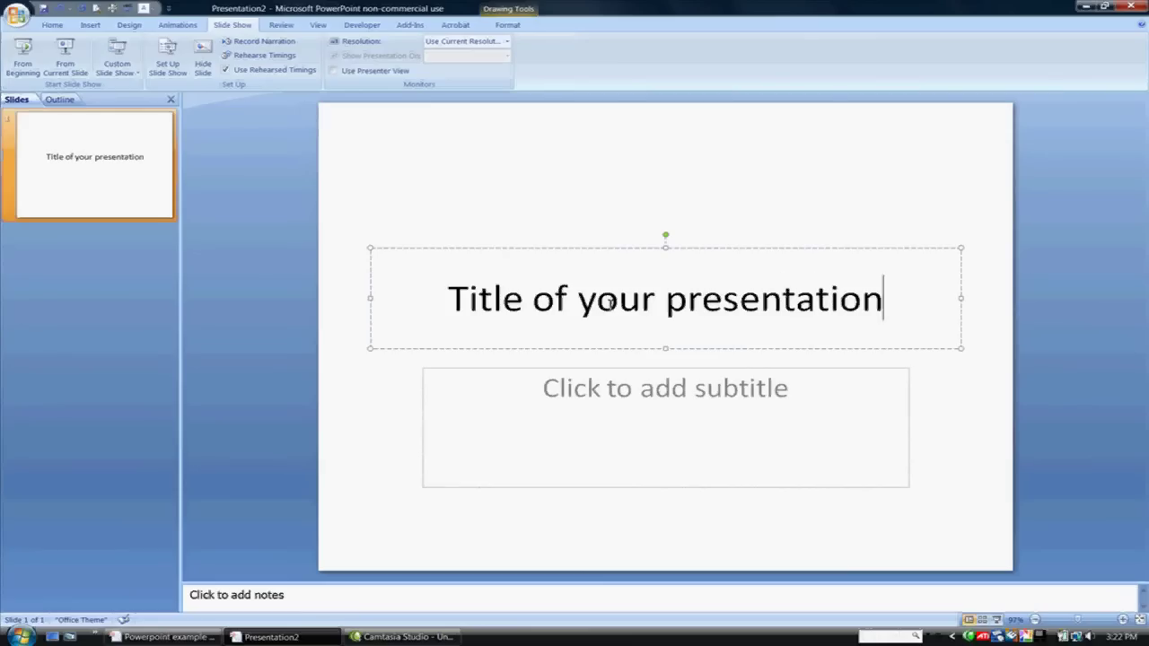
Enter "Authors or group members" as the subtitle of the opening slide.
{"action": "left_click", "coordinate": [618, 410]}
{"action": "type", "text": "Au"}
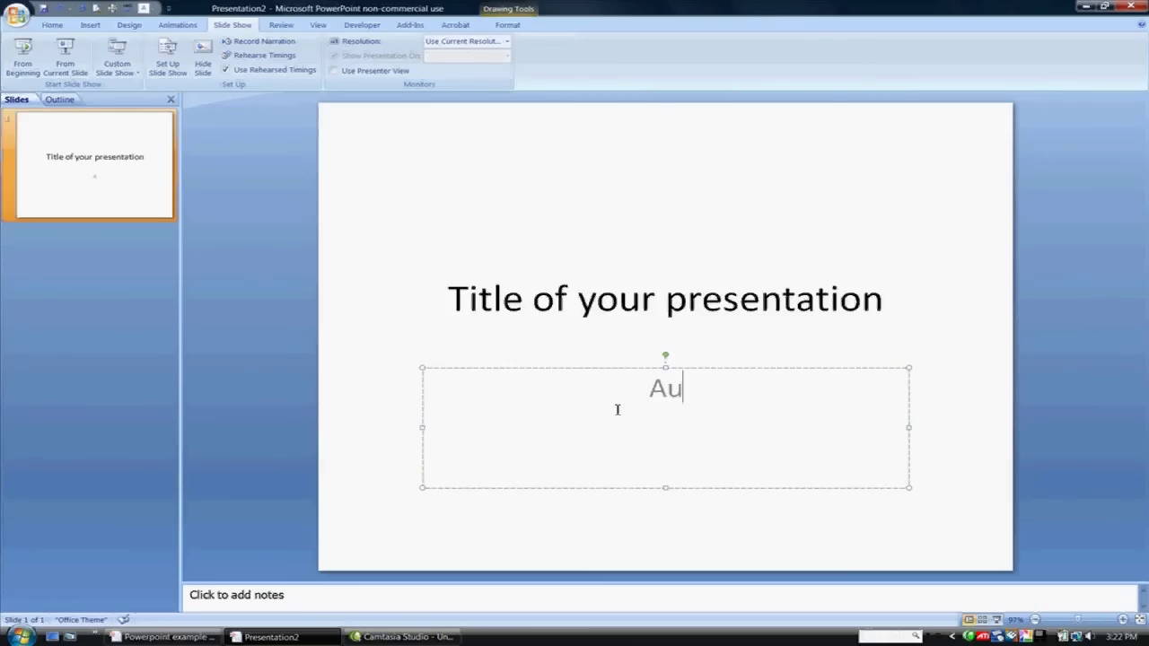
{"action": "type", "text": "thors or grou"}
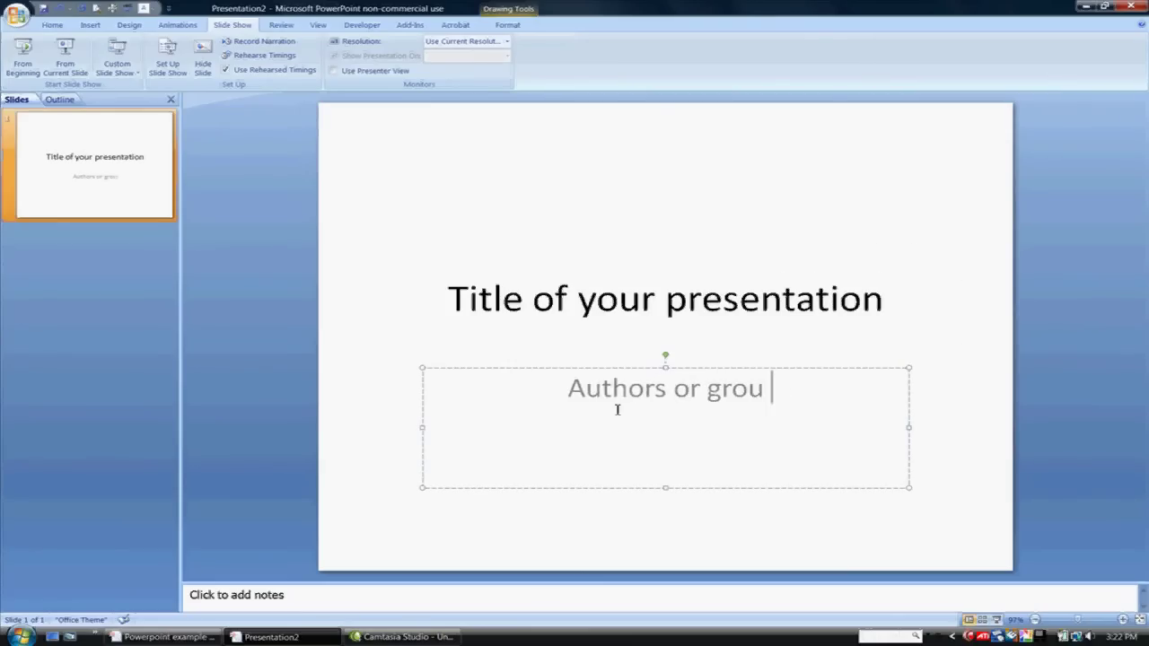
{"action": "type", "text": "p memeber"}
{"action": "key", "text": "BackSpace"}
{"action": "key", "text": "BackSpace"}
{"action": "key", "text": "BackSpace"}
{"action": "key", "text": "BackSpace"}
{"action": "type", "text": "bers"}
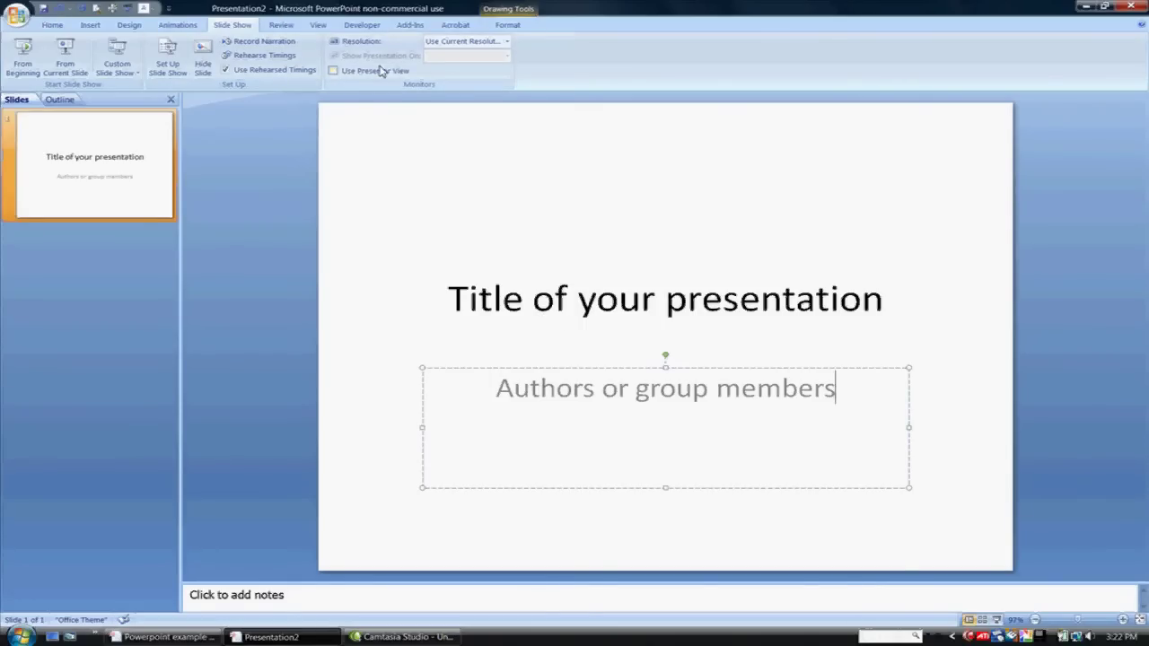
Add a second slide after the title slide and enter "Title" as its heading.
{"action": "left_click", "coordinate": [97, 225]}
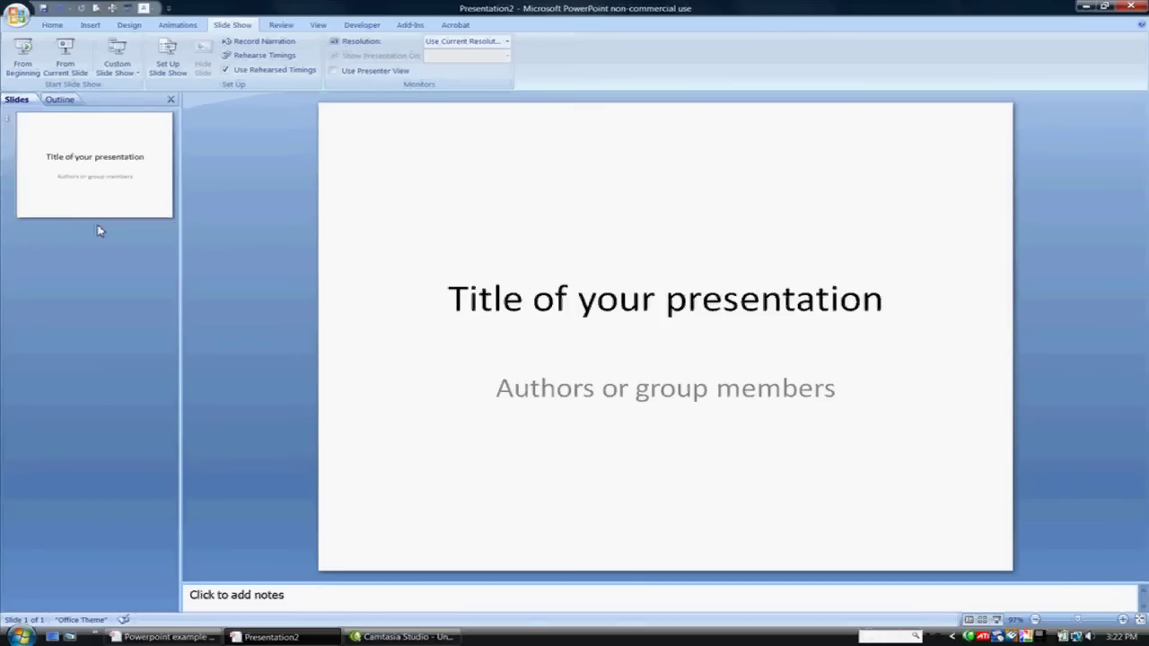
{"action": "right_click", "coordinate": [98, 227]}
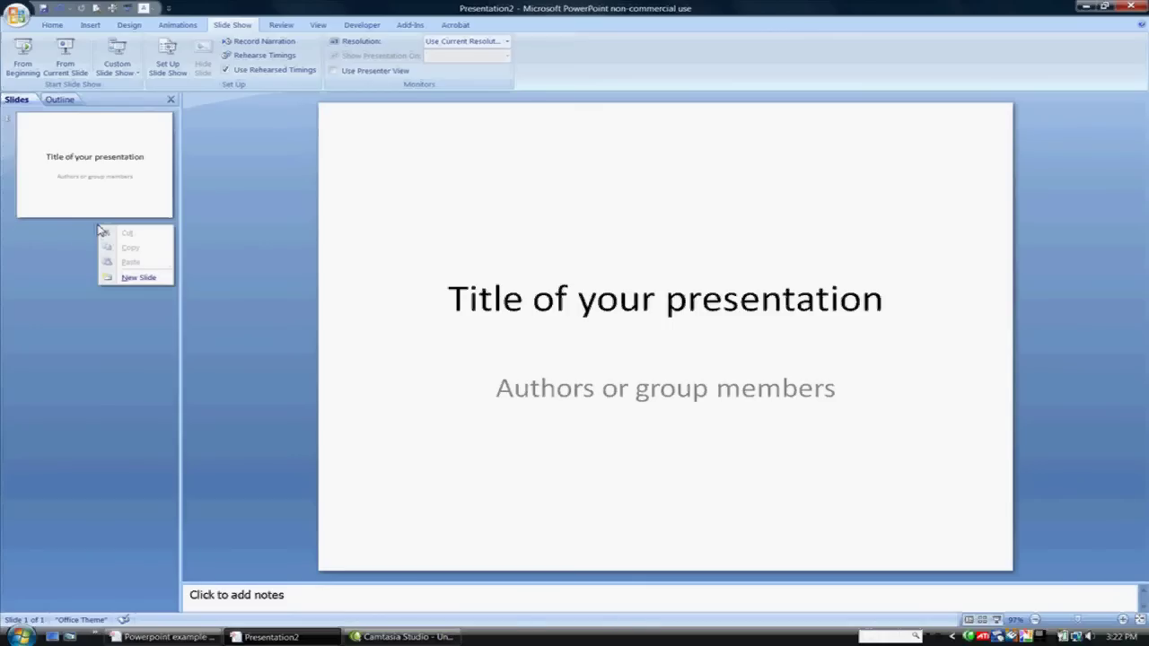
{"action": "left_click", "coordinate": [139, 278]}
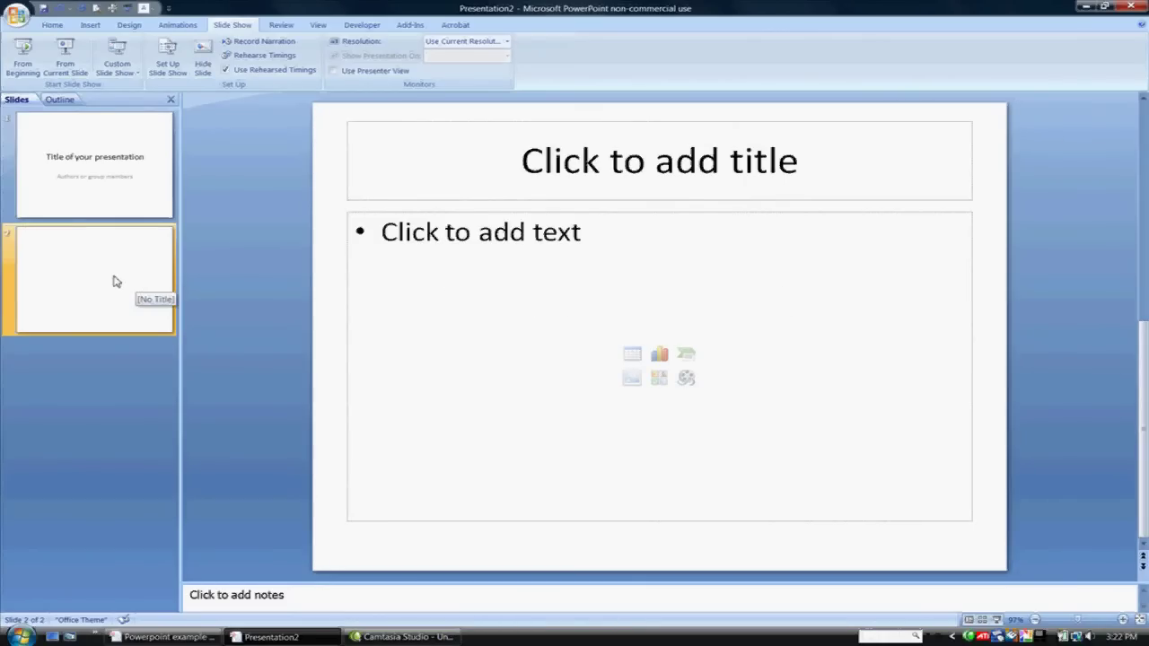
{"action": "left_click", "coordinate": [608, 167]}
{"action": "type", "text": "Sub"}
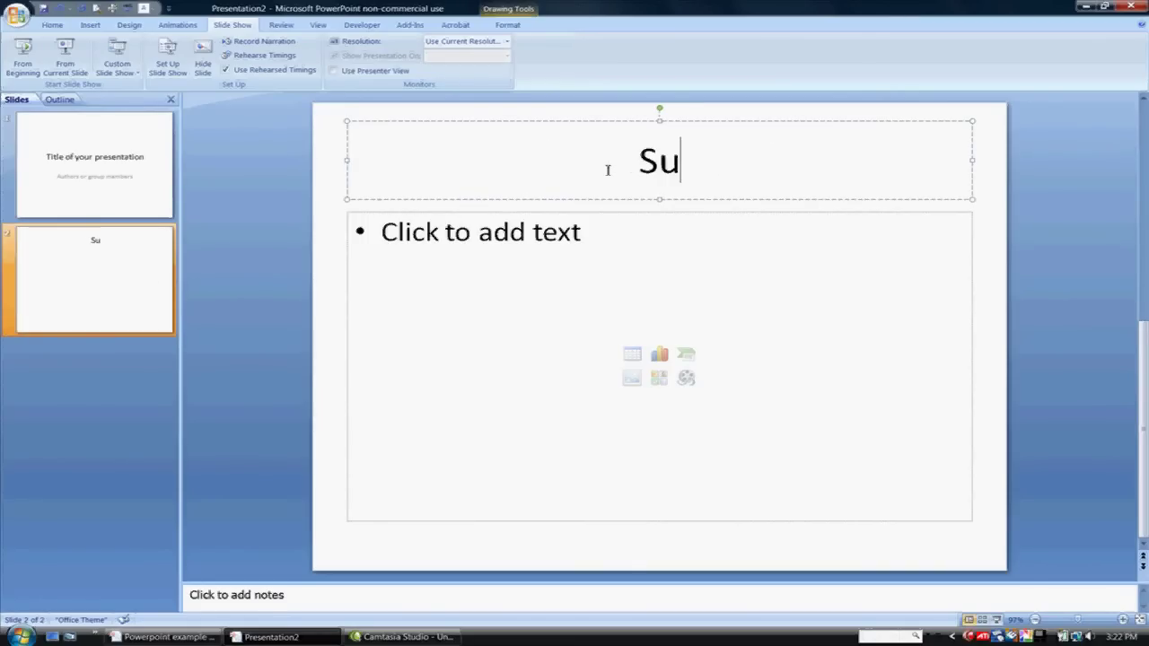
{"action": "key", "text": "BackSpace"}
{"action": "key", "text": "BackSpace"}
{"action": "key", "text": "BackSpace"}
{"action": "type", "text": "Title"}
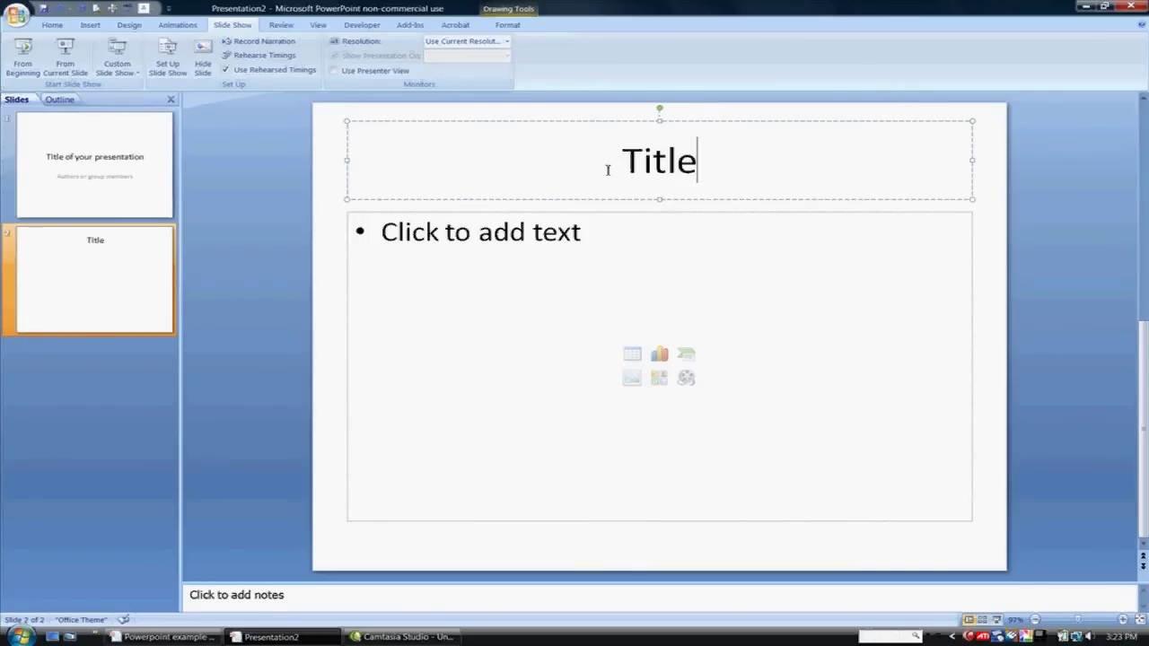
Fill the second slide's body with three bullet points, each reading "Material".
{"action": "left_click", "coordinate": [448, 231]}
{"action": "type", "text": "Material"}
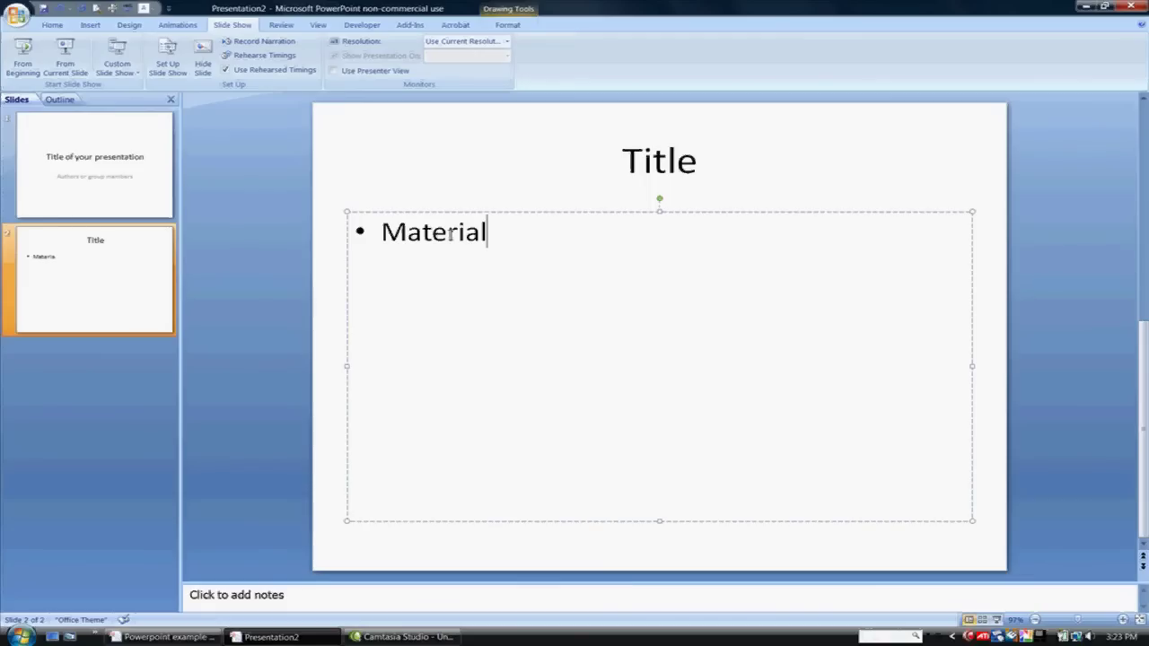
{"action": "key", "text": "Return"}
{"action": "type", "text": "Material"}
{"action": "key", "text": "Return"}
{"action": "type", "text": "Material"}
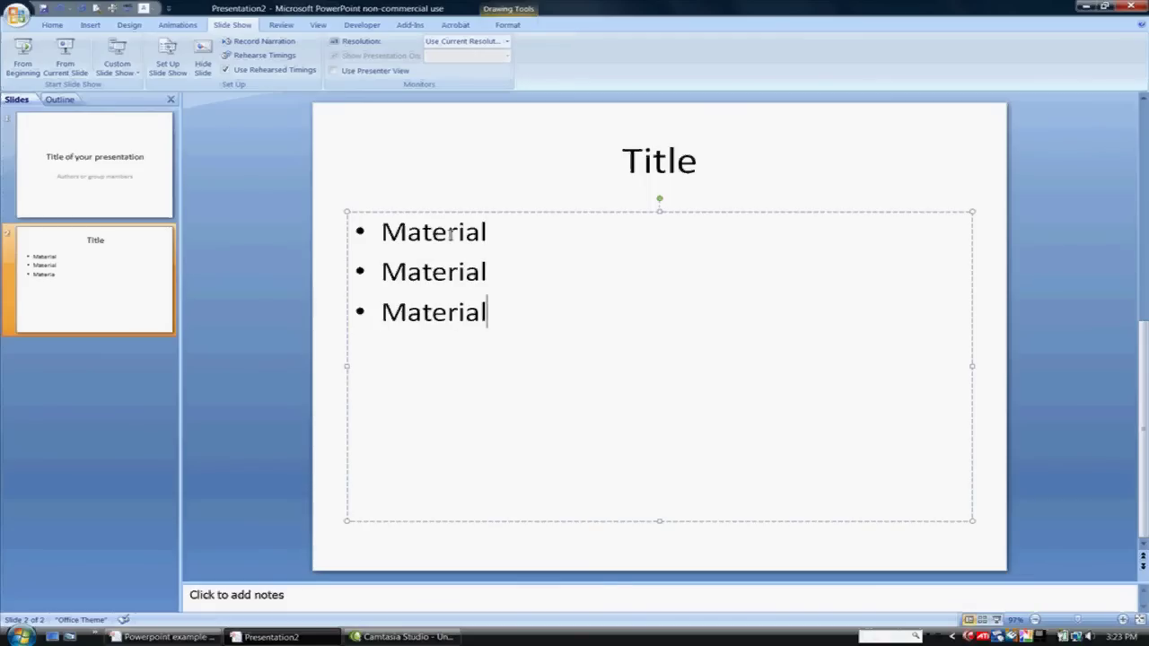
{"action": "key", "text": "Return"}
Add a third slide after the second one and give it the Two Content layout.
{"action": "left_click", "coordinate": [106, 348]}
{"action": "right_click", "coordinate": [106, 345]}
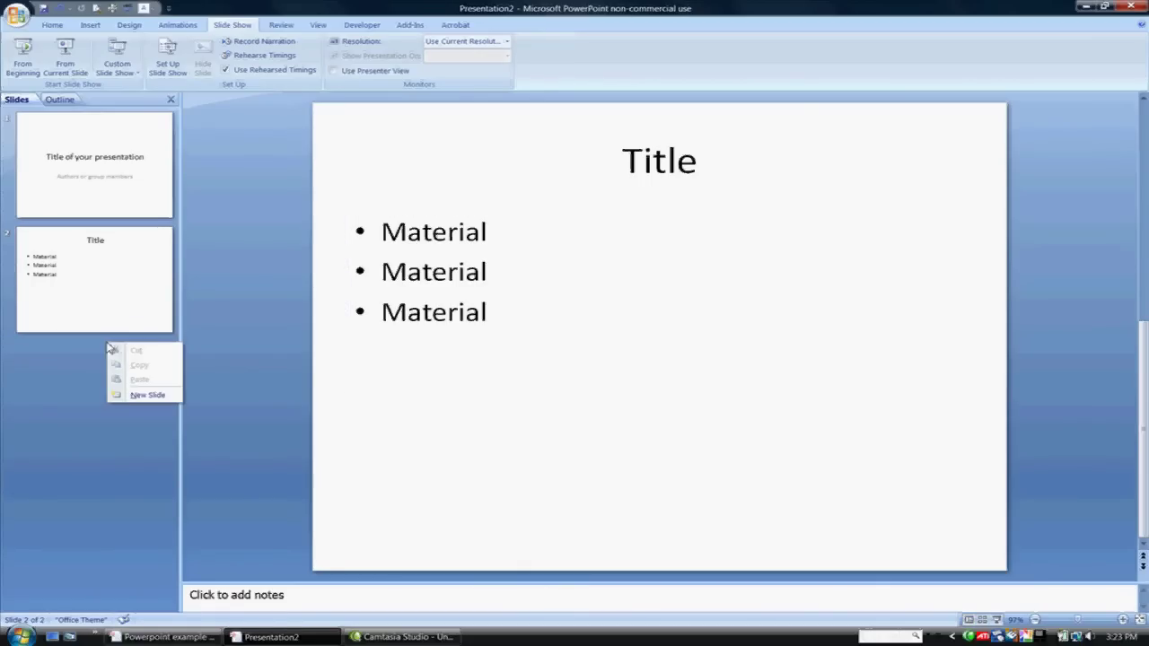
{"action": "left_click", "coordinate": [126, 401]}
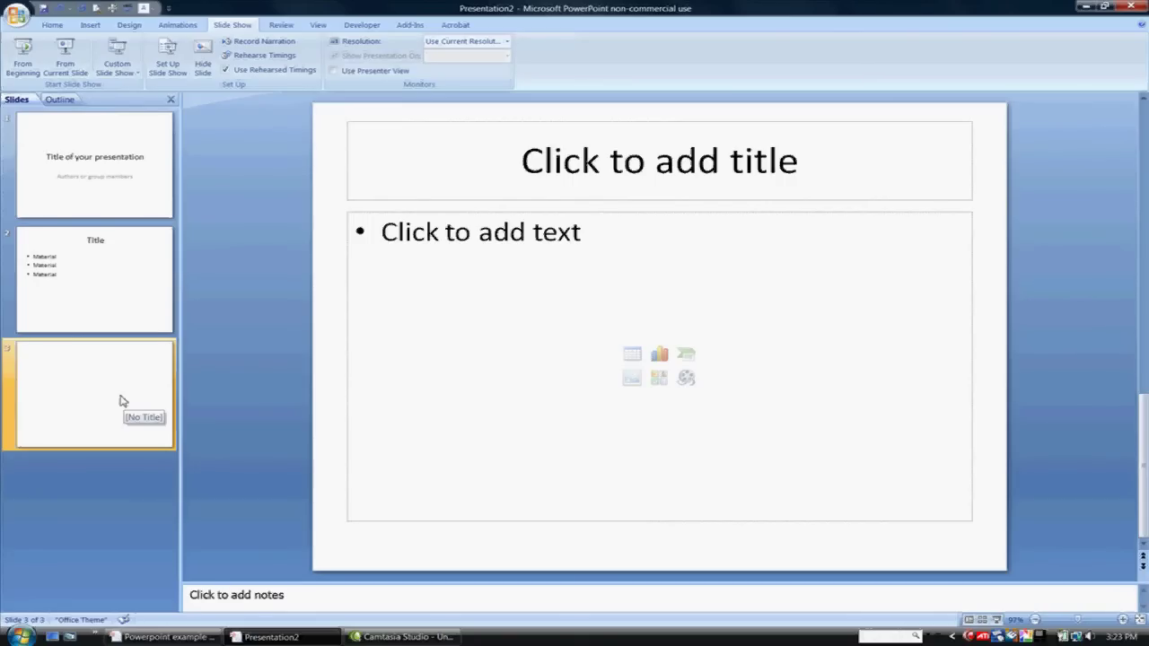
{"action": "right_click", "coordinate": [123, 402]}
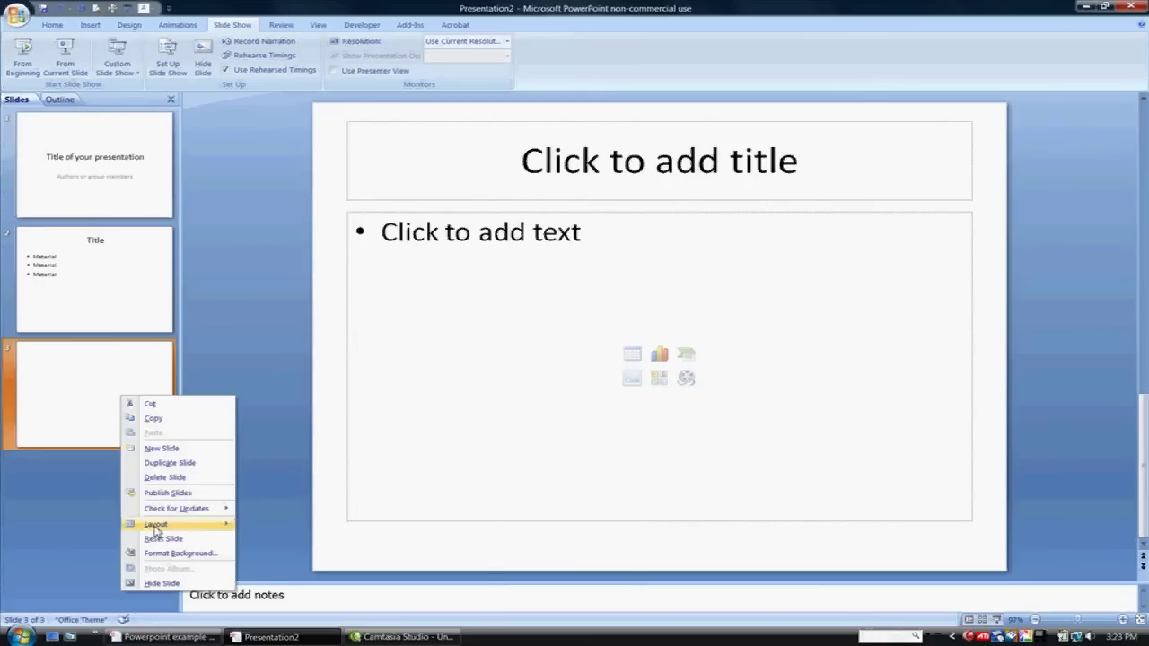
{"action": "mouse_move", "coordinate": [155, 528]}
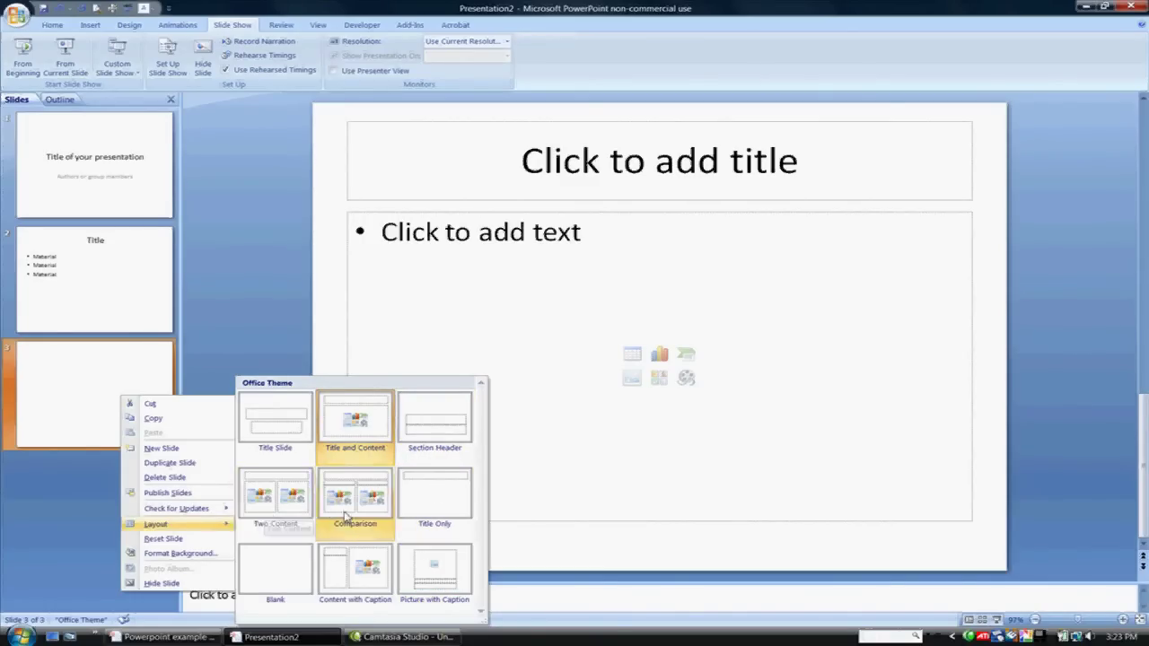
{"action": "left_click", "coordinate": [275, 494]}
Enter "Oranges VS Apples" as the title of the third slide.
{"action": "left_click", "coordinate": [619, 177]}
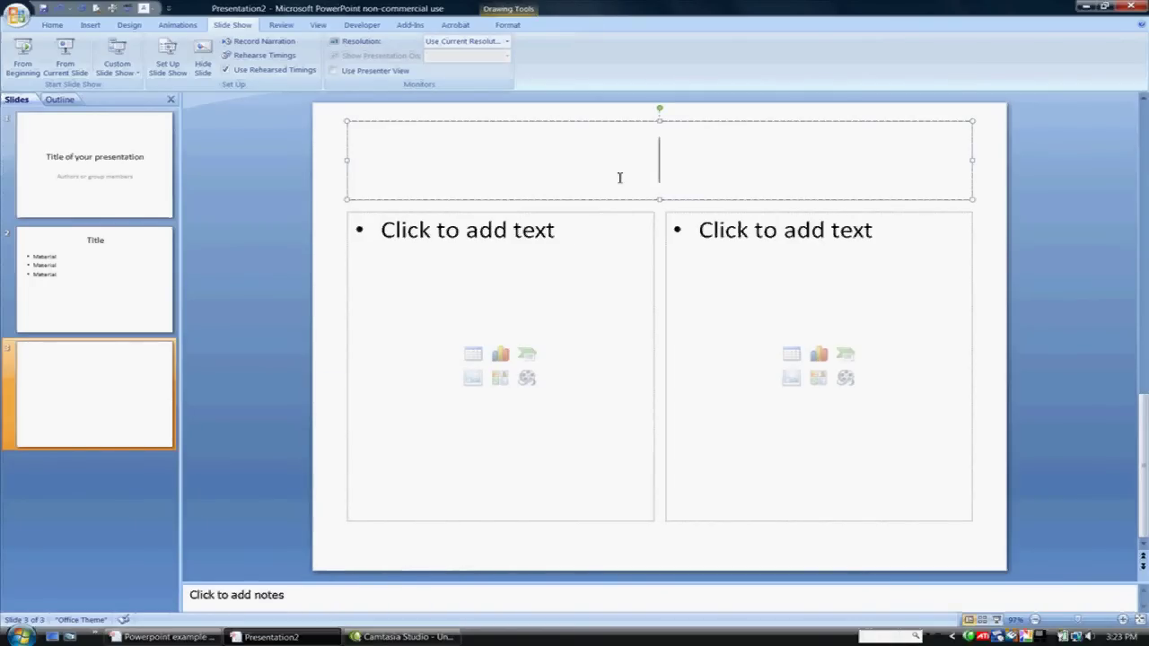
{"action": "type", "text": "Orangle"}
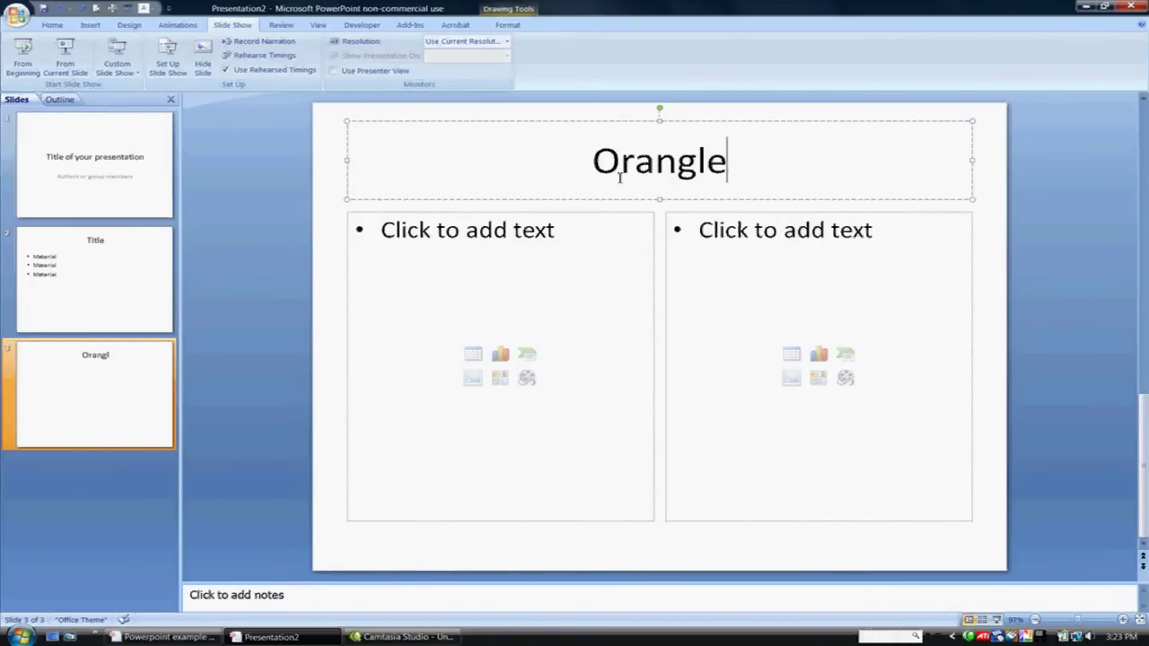
{"action": "key", "text": "BackSpace"}
{"action": "key", "text": "BackSpace"}
{"action": "type", "text": "es VS Ampl"}
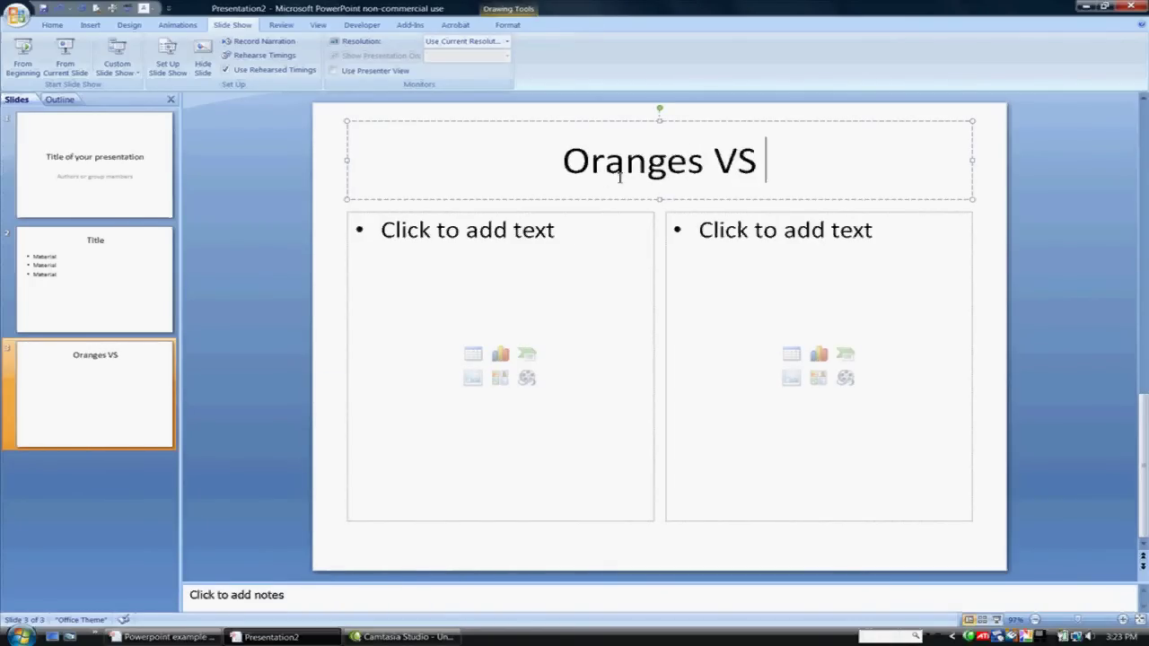
{"action": "key", "text": "BackSpace"}
{"action": "key", "text": "BackSpace"}
{"action": "key", "text": "BackSpace"}
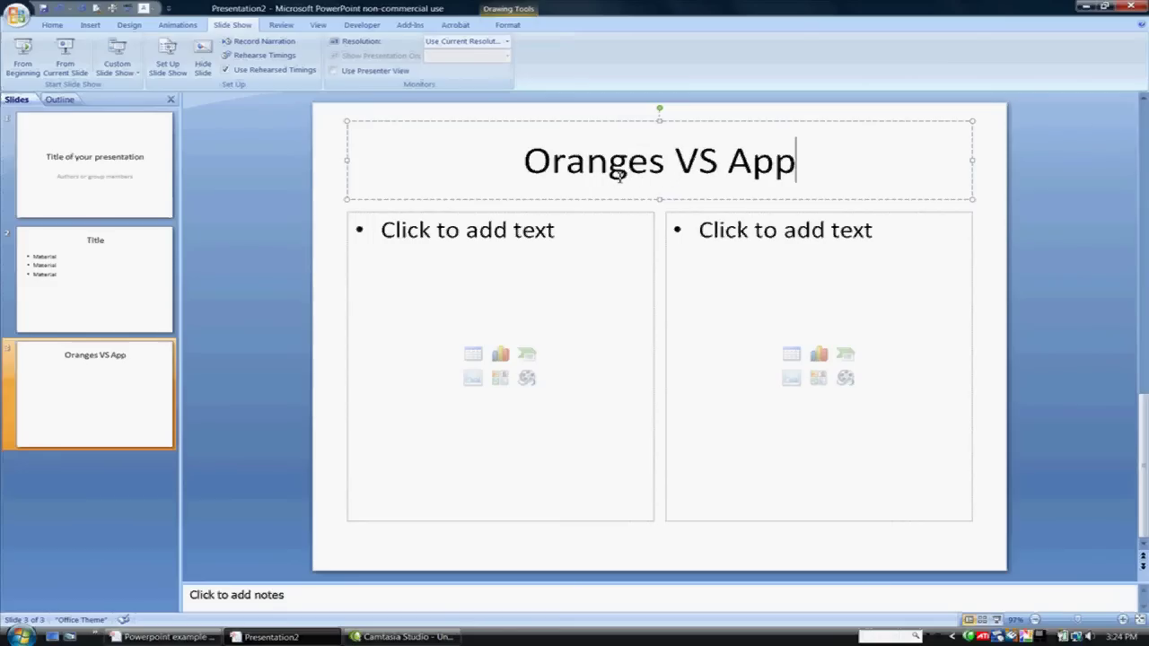
{"action": "type", "text": "les"}
Fill the first column with bullets "Orange in color" and "Sweet", and the second with "Red or green in color" and "Crisp".
{"action": "left_click", "coordinate": [411, 229]}
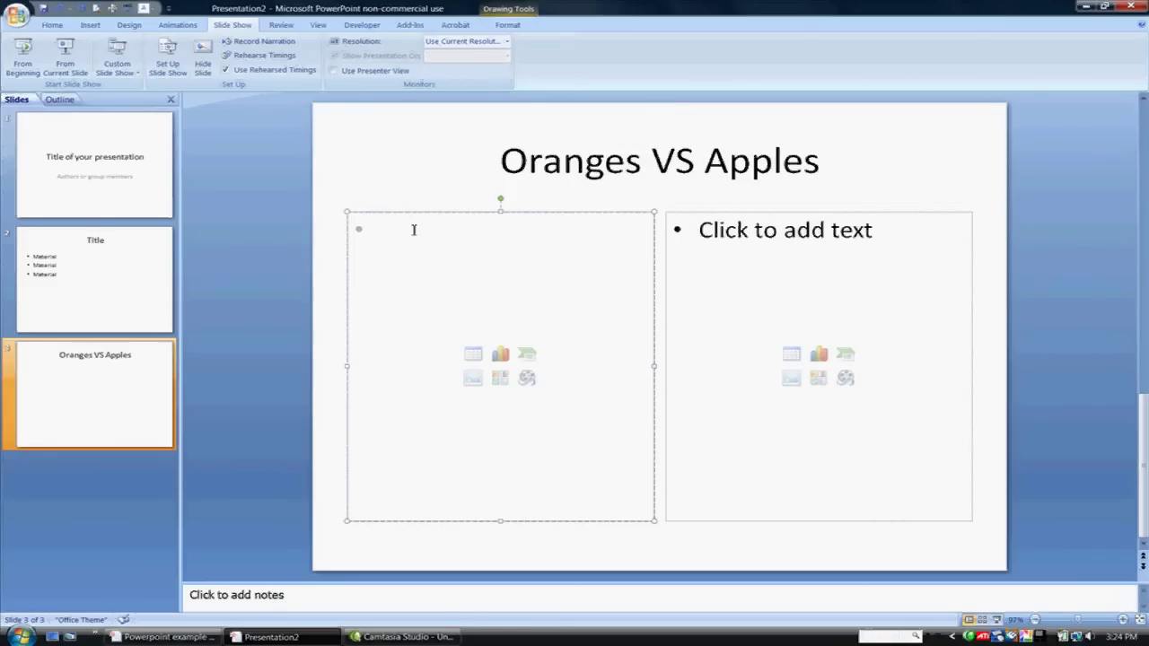
{"action": "type", "text": "organ"}
{"action": "key", "text": "BackSpace"}
{"action": "key", "text": "BackSpace"}
{"action": "key", "text": "BackSpace"}
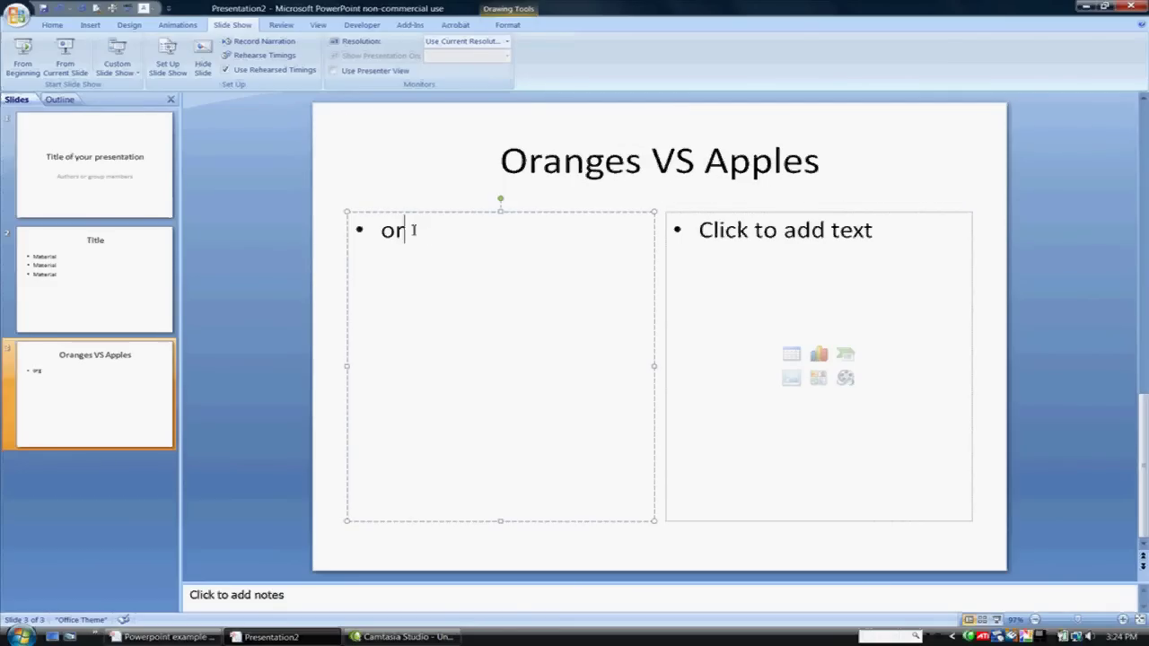
{"action": "type", "text": "ange in col"}
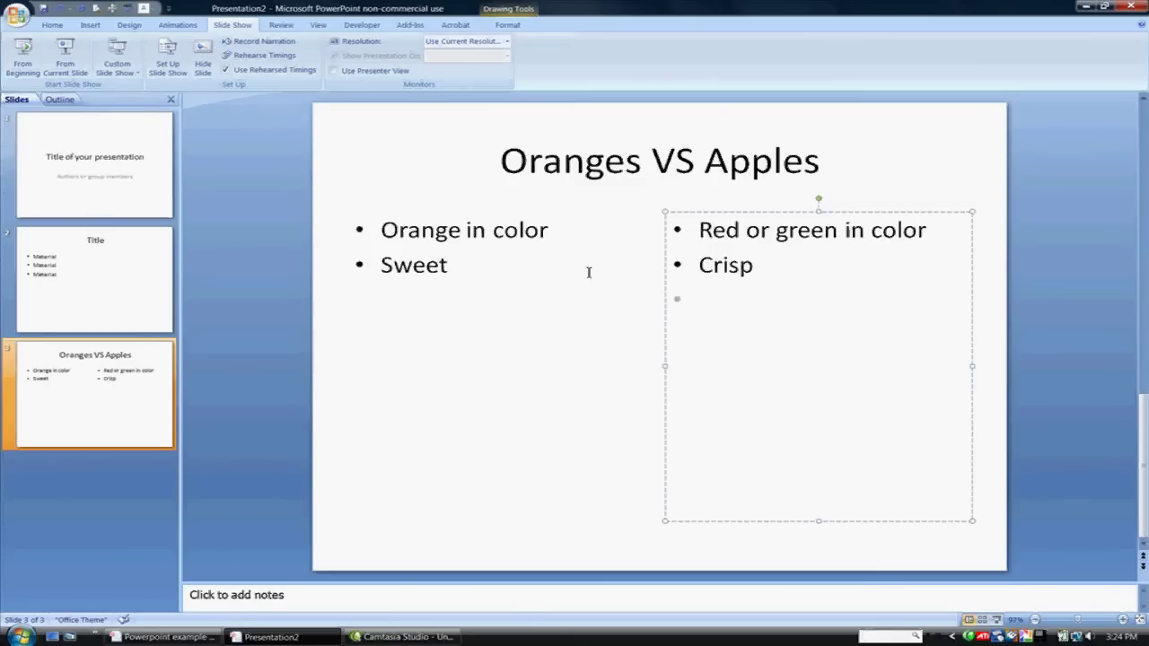
{"action": "left_click", "coordinate": [449, 262]}
{"action": "left_click", "coordinate": [732, 237]}
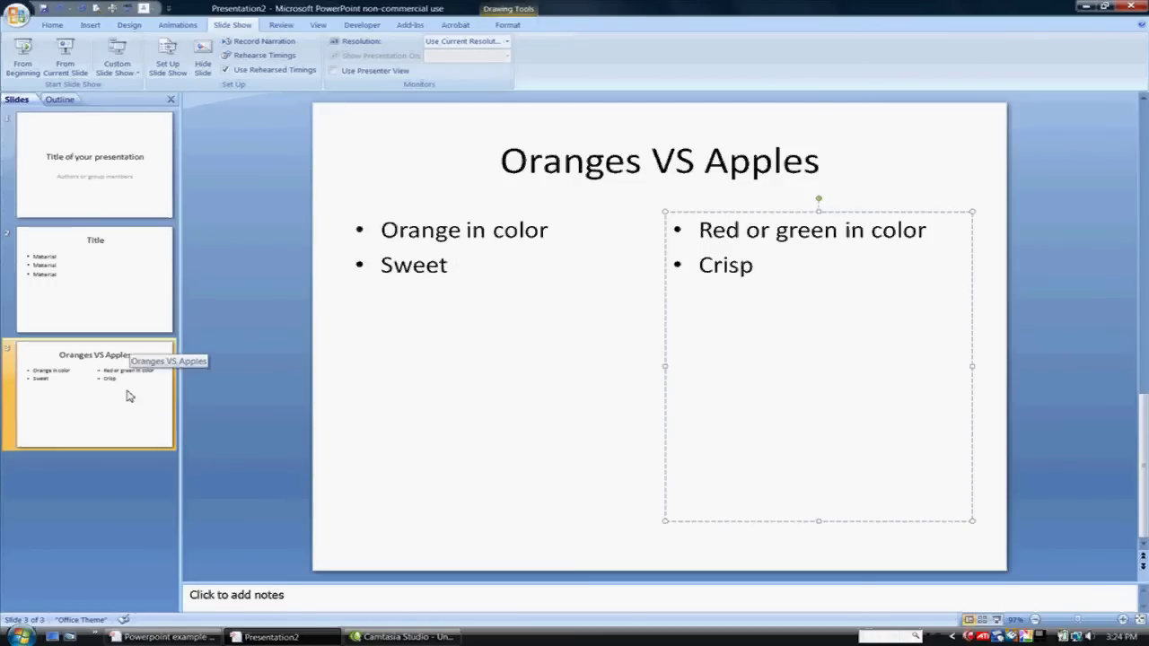
Add a fourth slide after the Oranges VS Apples slide.
{"action": "right_click", "coordinate": [117, 460]}
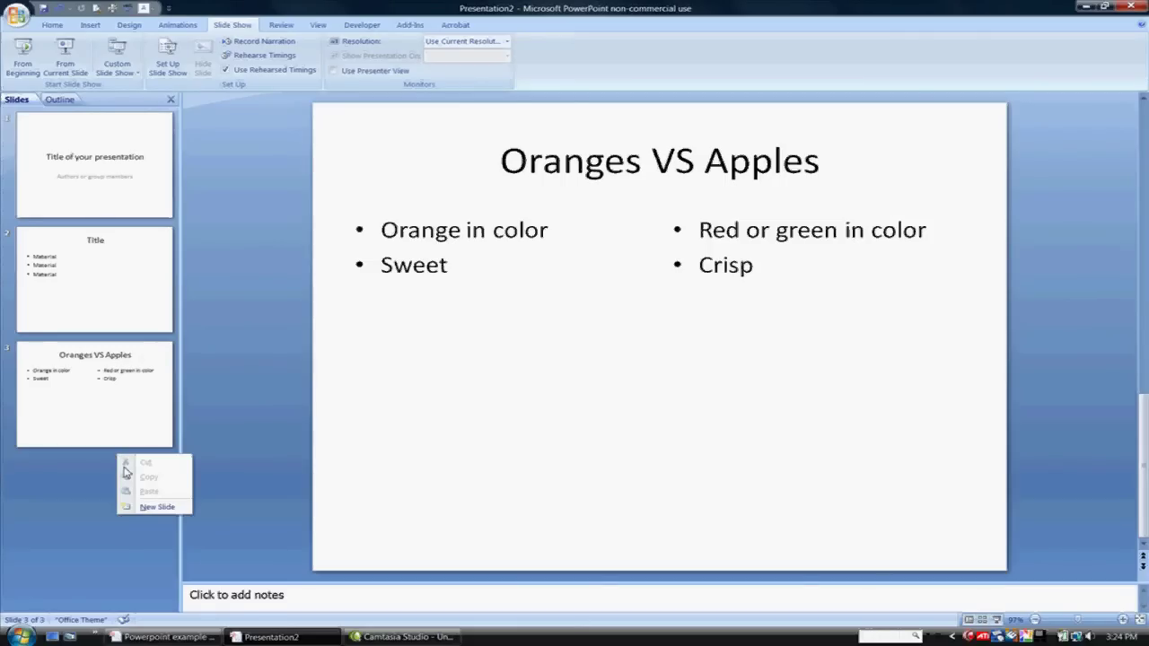
{"action": "left_click", "coordinate": [130, 511]}
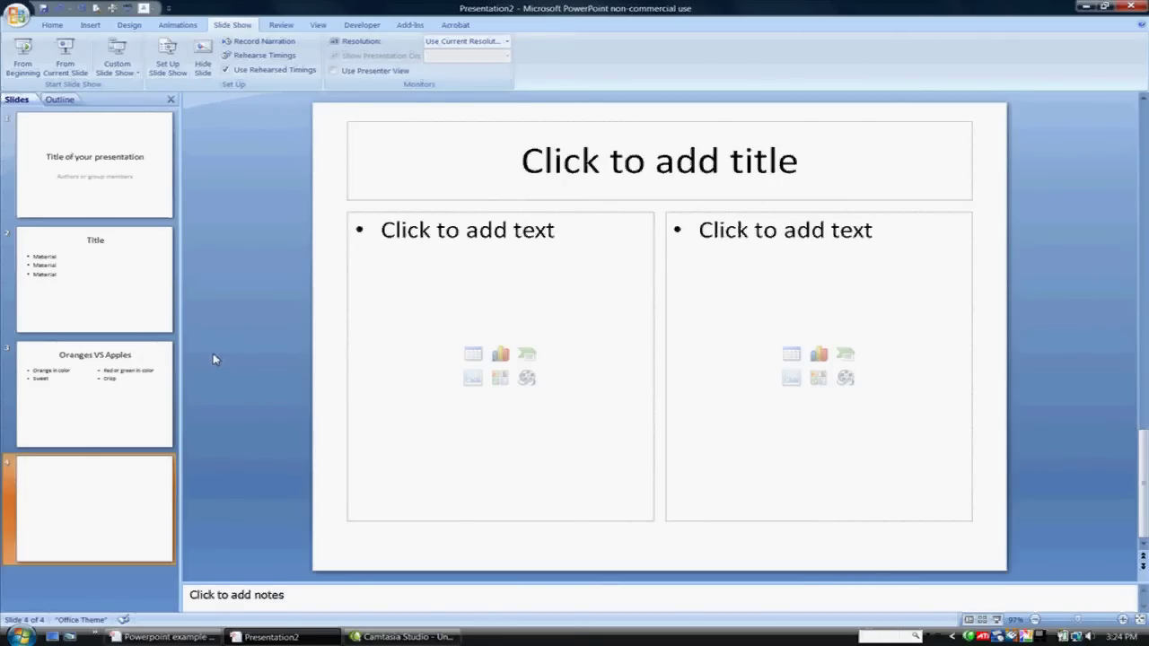
Apply the Opulent theme to the presentation after trying the Silk, Apex, Flow, Module and Metro themes.
{"action": "left_click", "coordinate": [54, 25]}
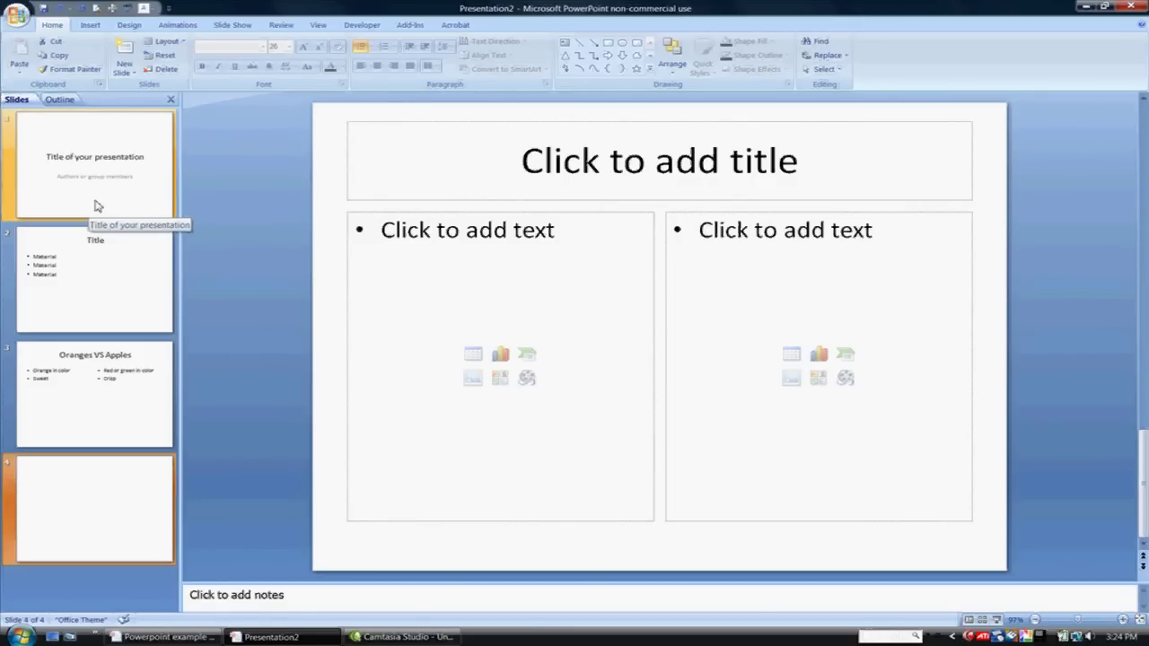
{"action": "left_click", "coordinate": [135, 27]}
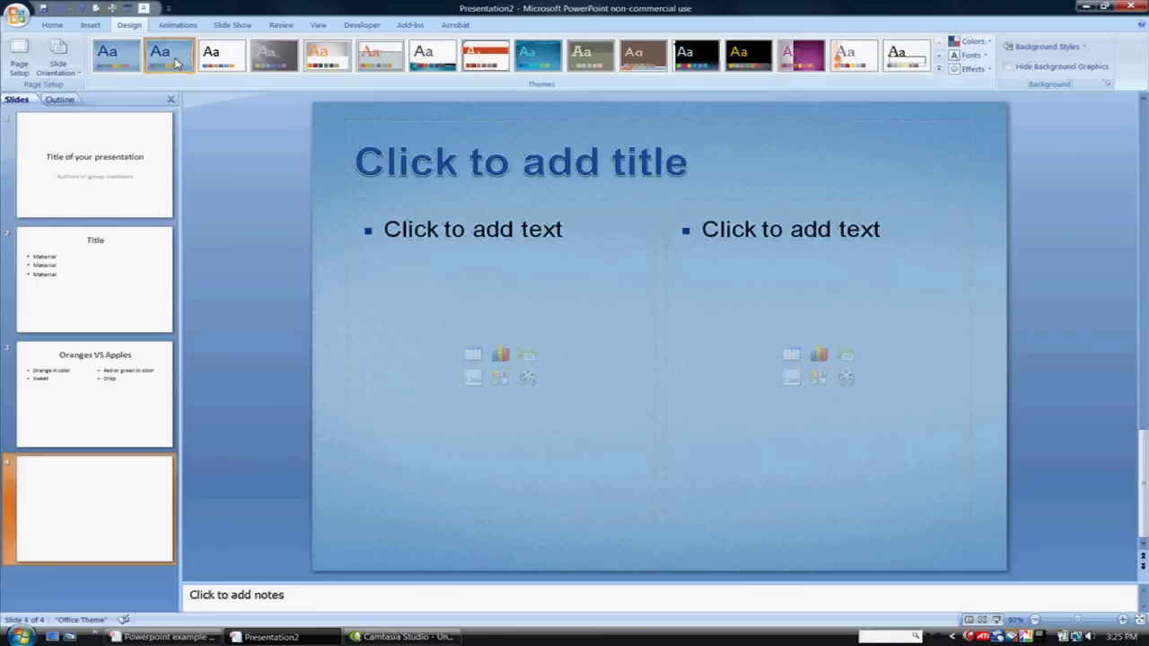
{"action": "left_click", "coordinate": [177, 61]}
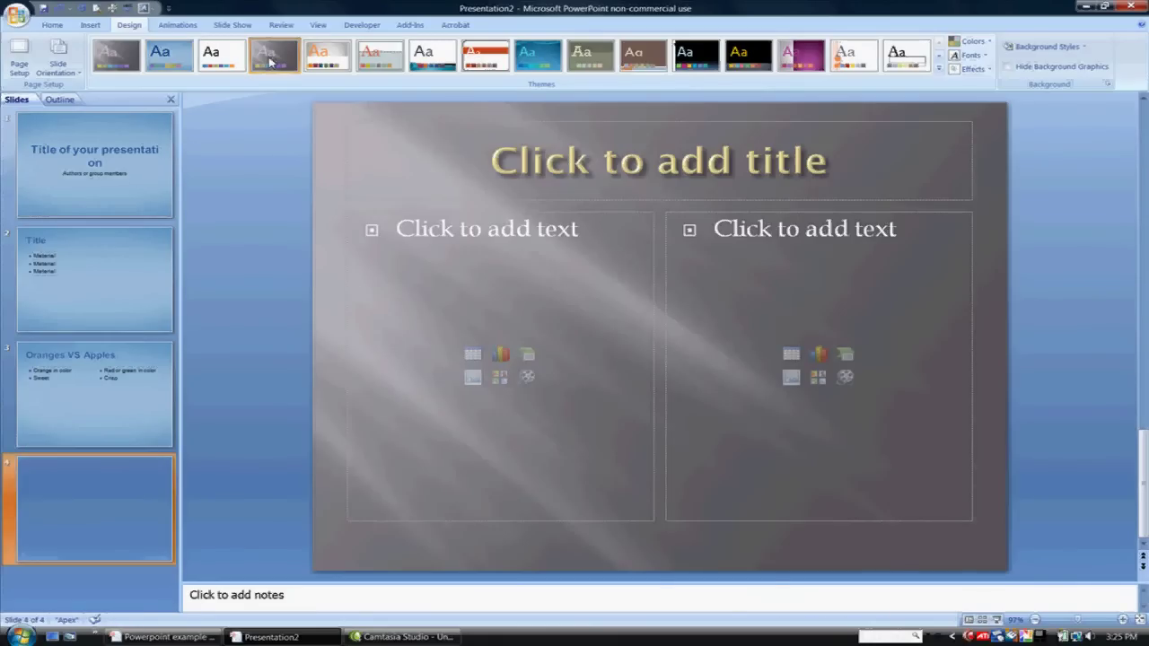
{"action": "left_click", "coordinate": [272, 59]}
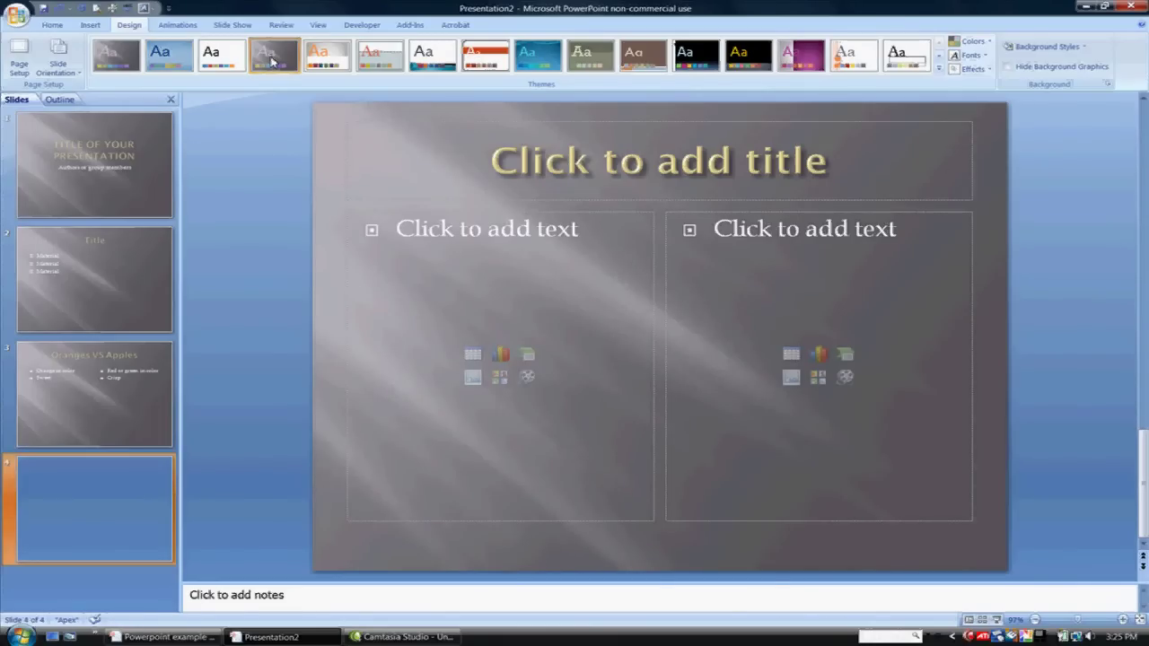
{"action": "left_click", "coordinate": [541, 61]}
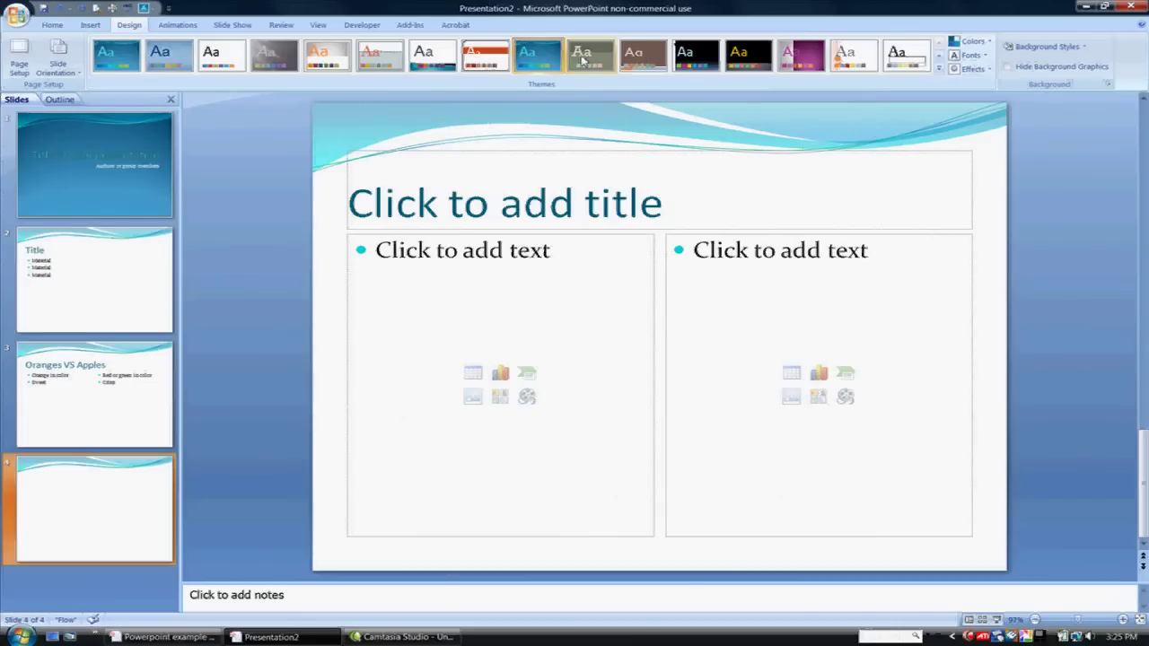
{"action": "left_click", "coordinate": [697, 59]}
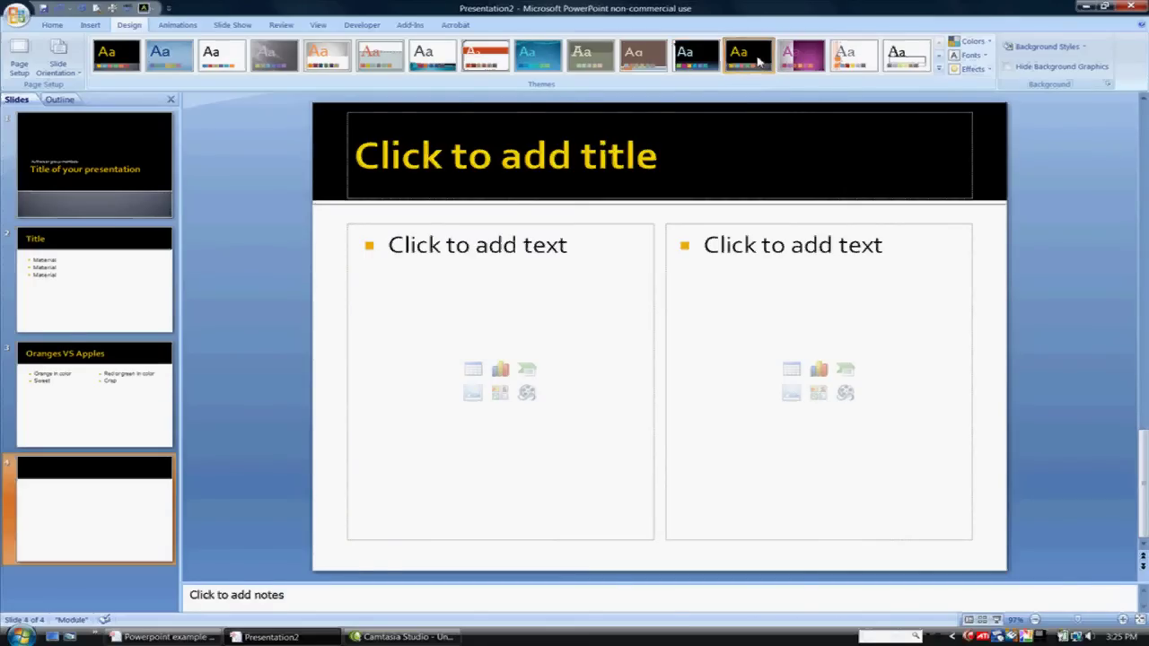
{"action": "left_click", "coordinate": [163, 56]}
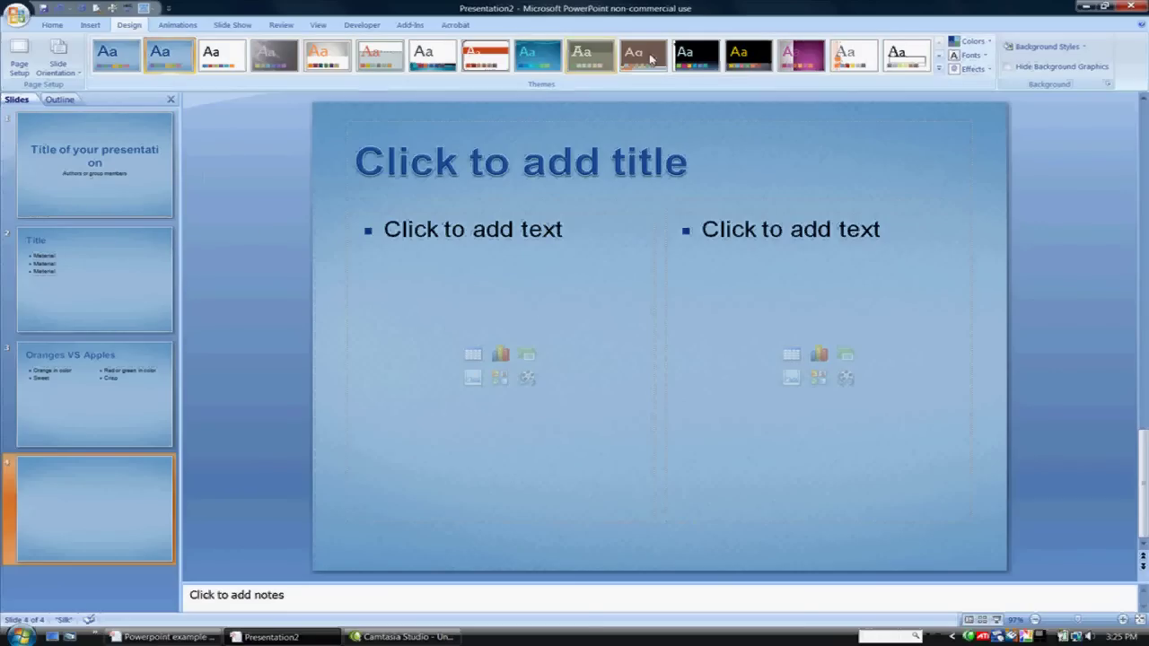
{"action": "left_click", "coordinate": [706, 57]}
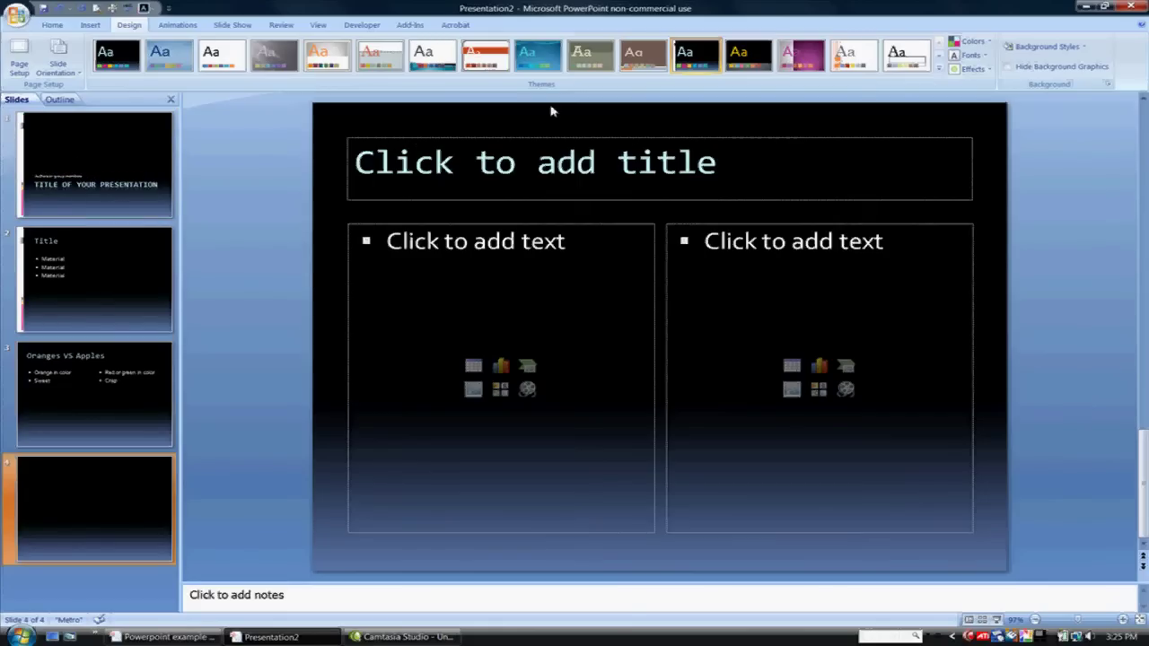
{"action": "left_click", "coordinate": [802, 58]}
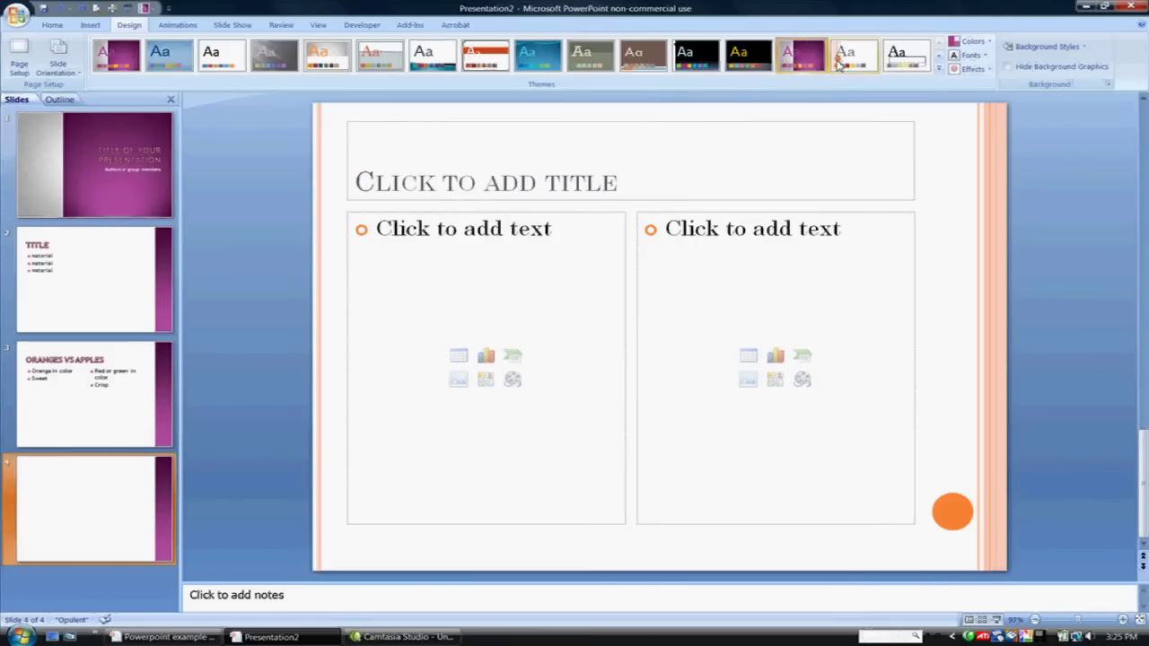
Set the theme colors to Solstice after trying the Office and Opulent color schemes.
{"action": "left_click", "coordinate": [993, 45]}
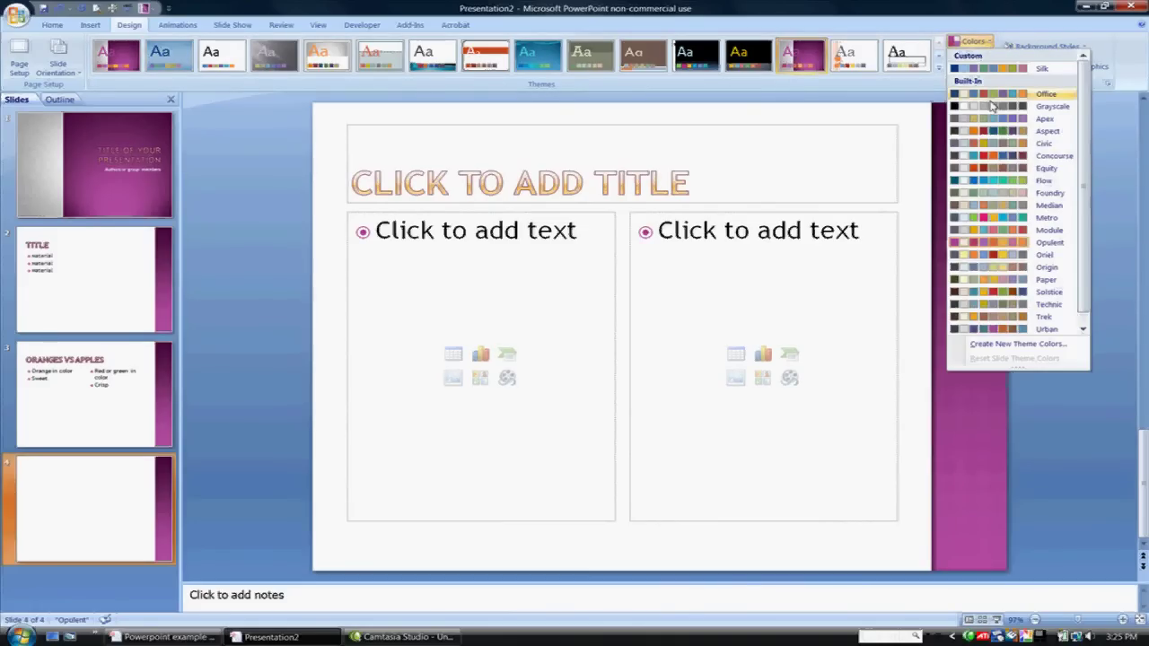
{"action": "left_click", "coordinate": [992, 97]}
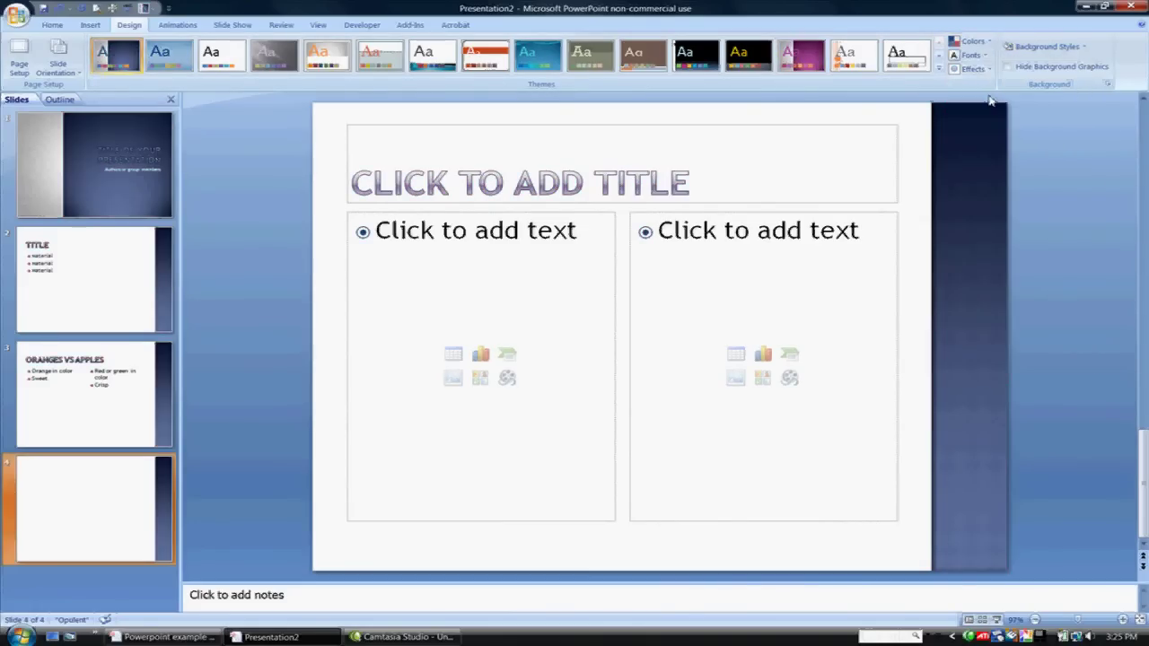
{"action": "left_click", "coordinate": [972, 42]}
{"action": "left_click", "coordinate": [1012, 242]}
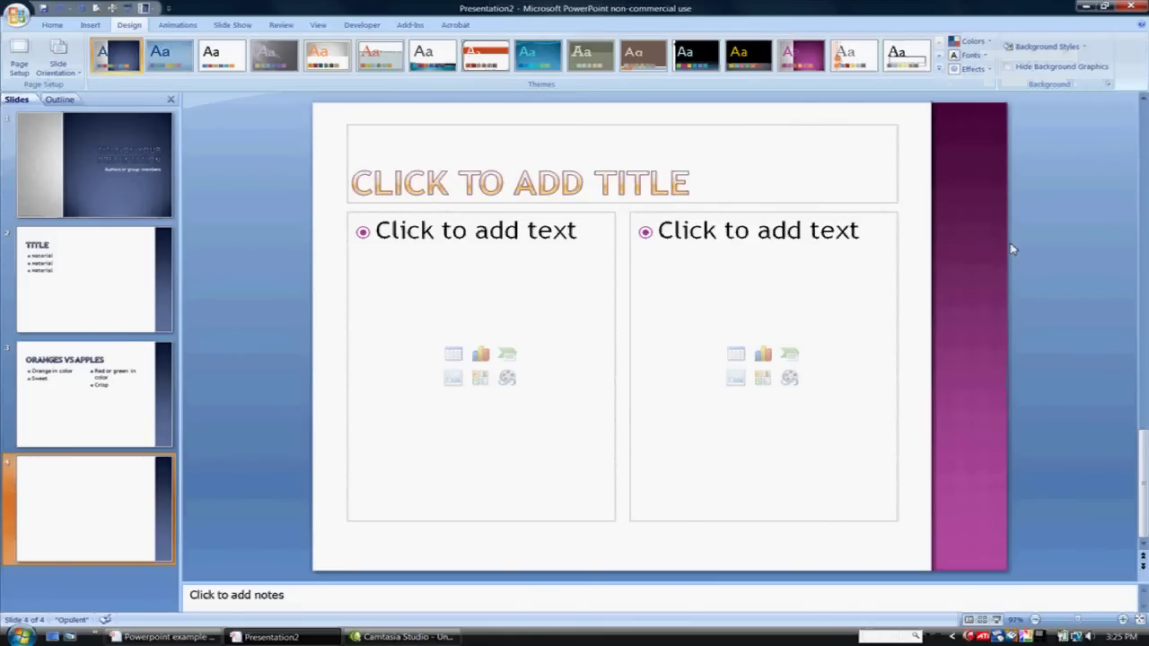
{"action": "left_click", "coordinate": [972, 41]}
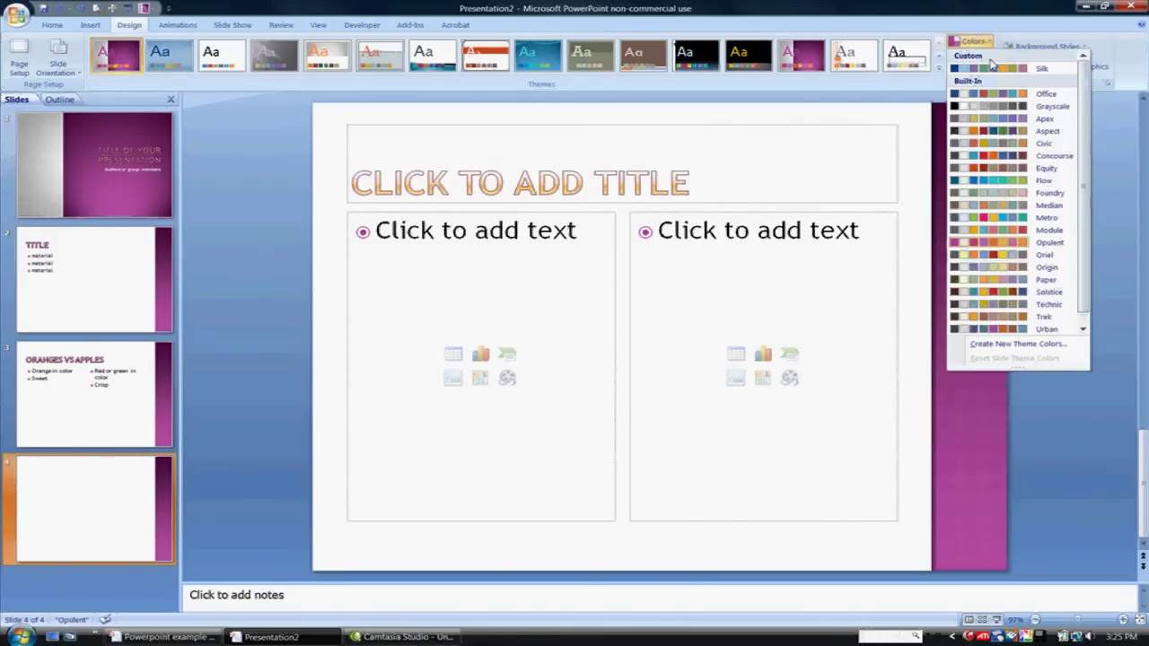
{"action": "left_click", "coordinate": [1012, 294]}
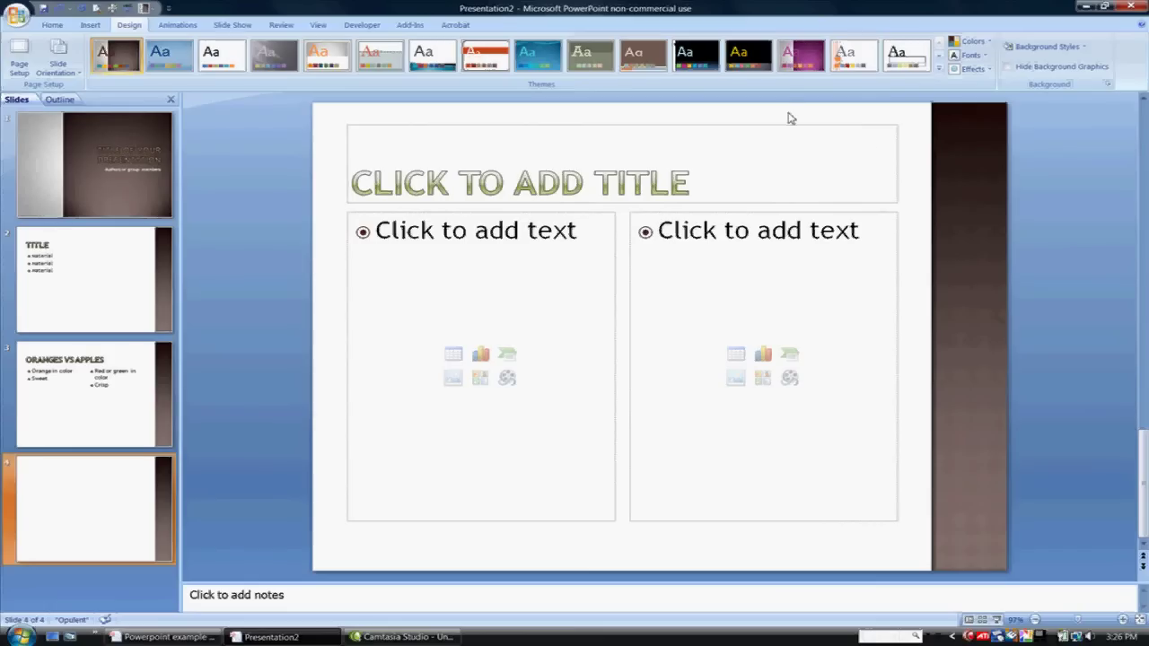
Try several slide transitions on the fourth slide and reset it to no transition.
{"action": "left_click", "coordinate": [174, 25]}
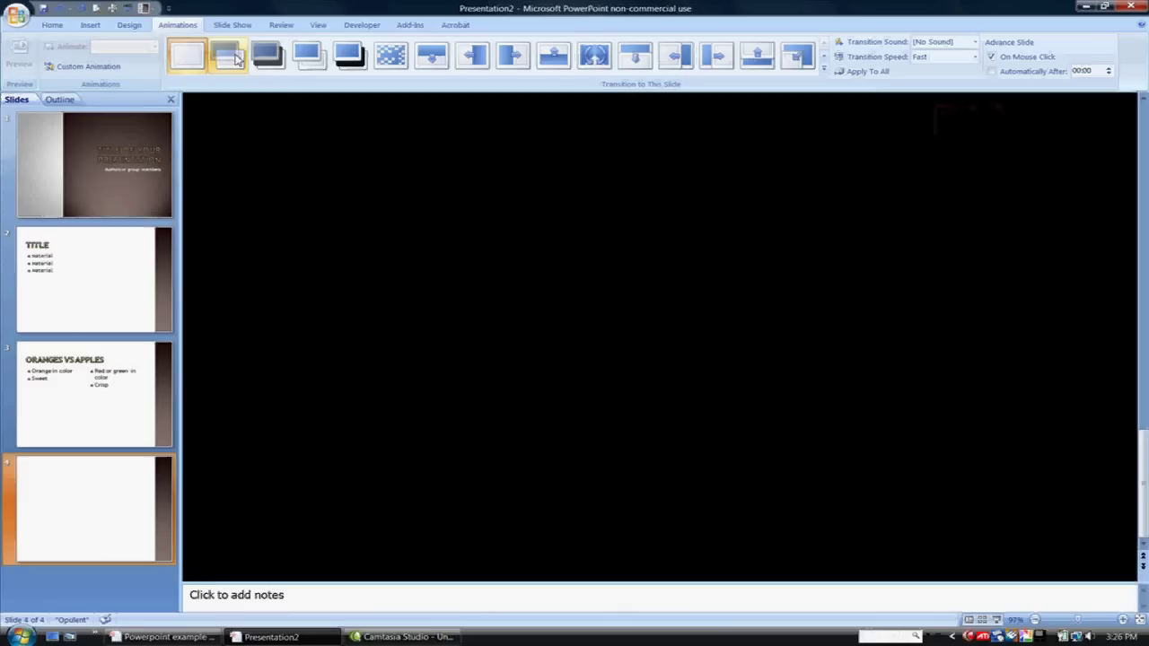
{"action": "left_click", "coordinate": [237, 57]}
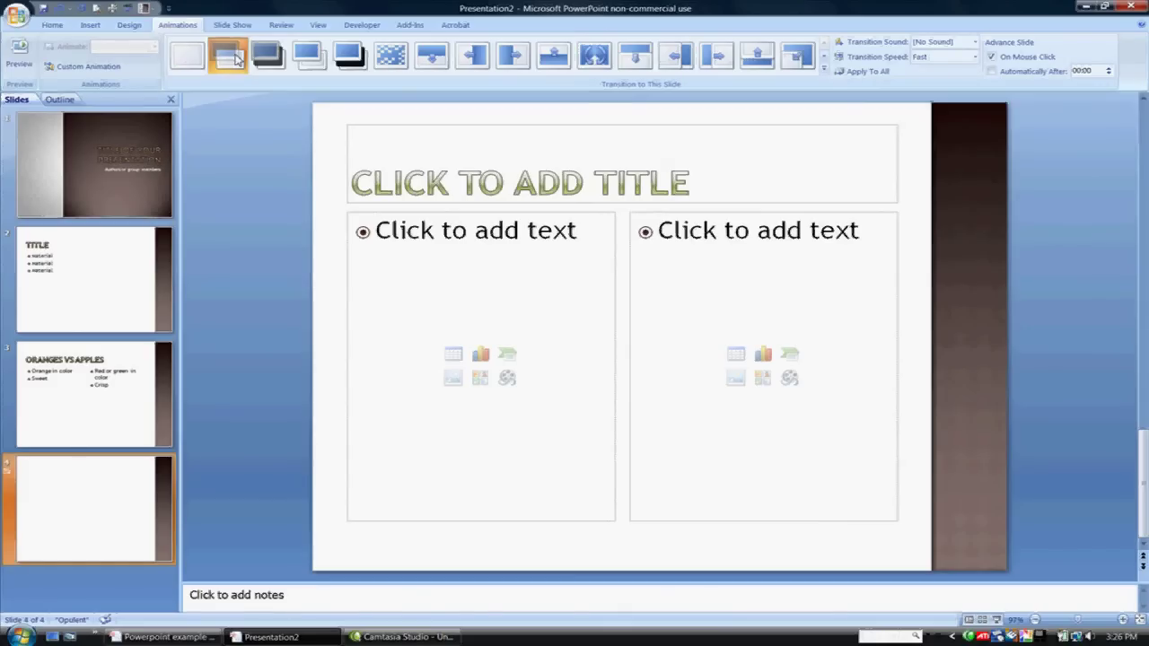
{"action": "left_click", "coordinate": [274, 57]}
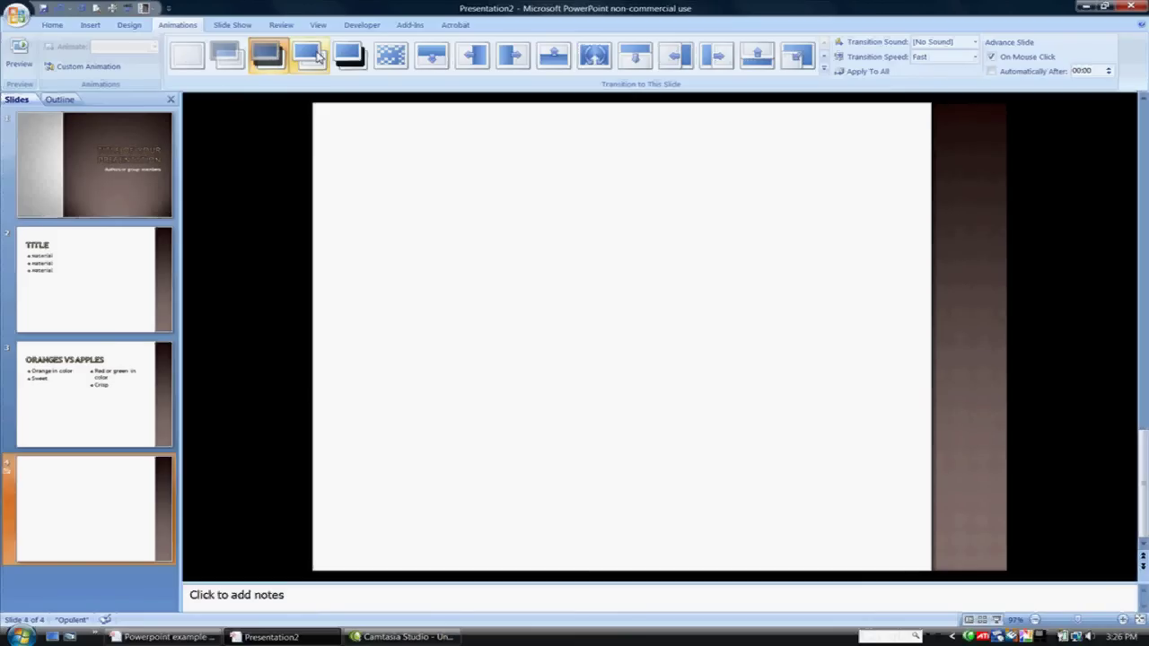
{"action": "left_click", "coordinate": [318, 57]}
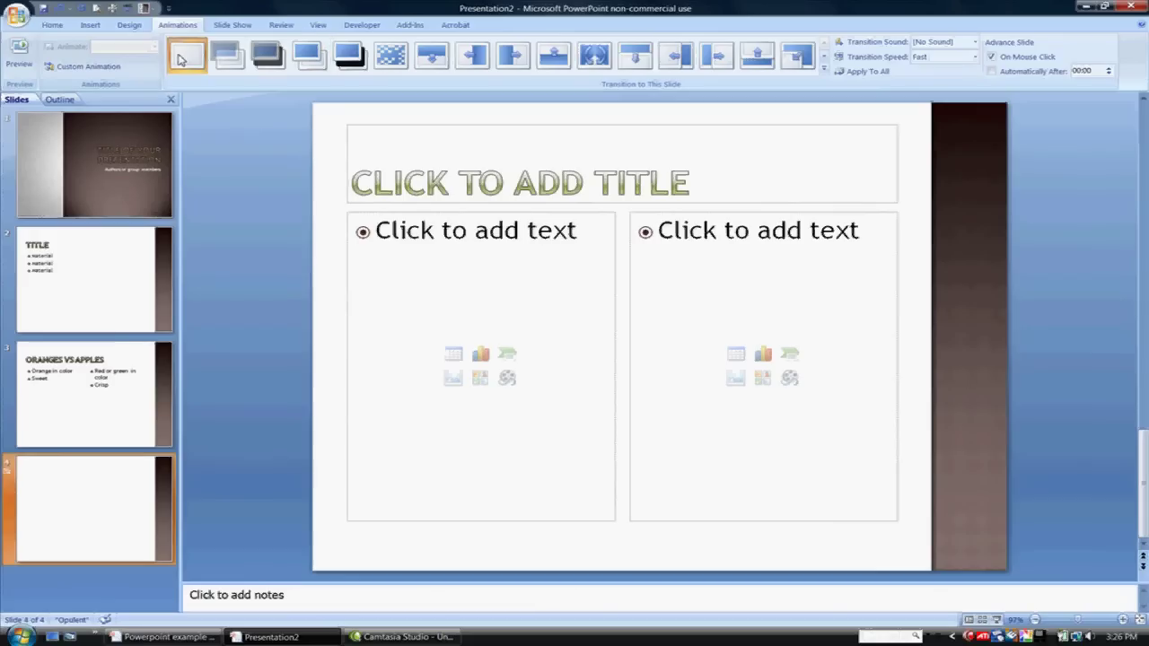
{"action": "left_click", "coordinate": [179, 59]}
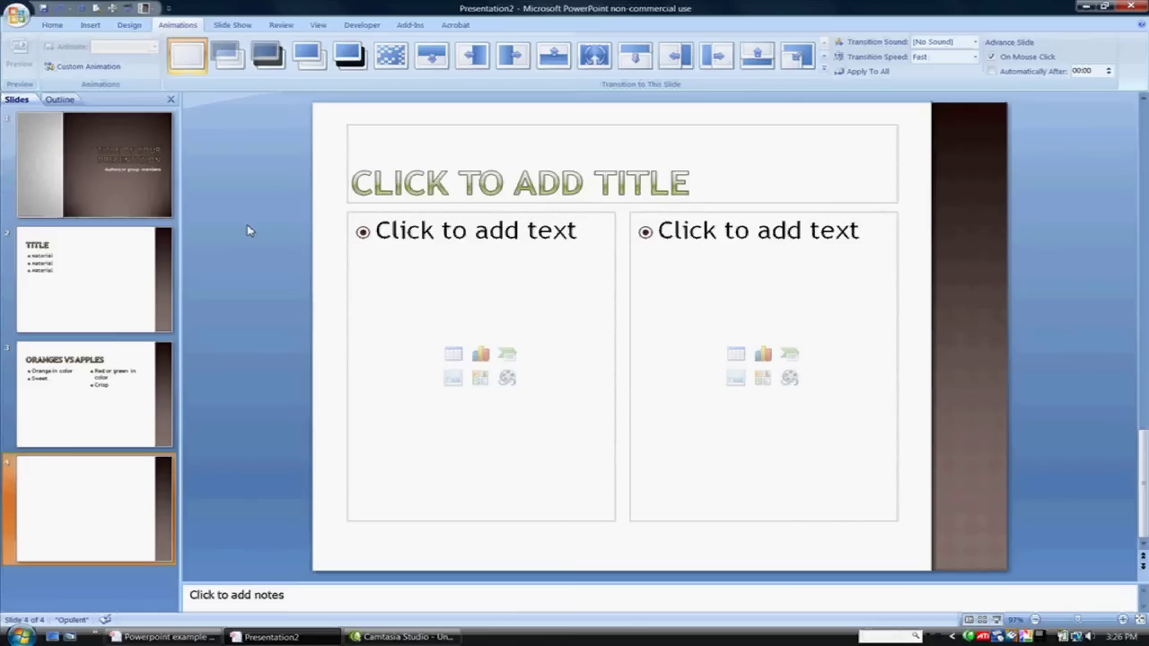
Change the layout of the fourth slide to Title and Content.
{"action": "right_click", "coordinate": [115, 504]}
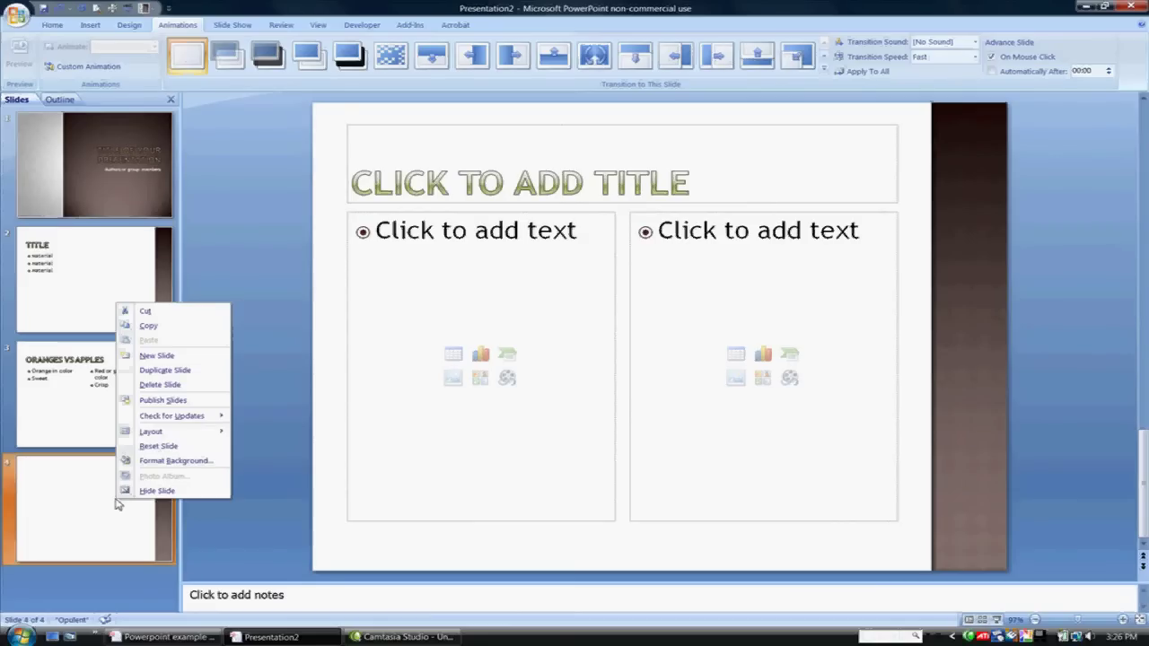
{"action": "left_click", "coordinate": [75, 502]}
{"action": "right_click", "coordinate": [83, 499]}
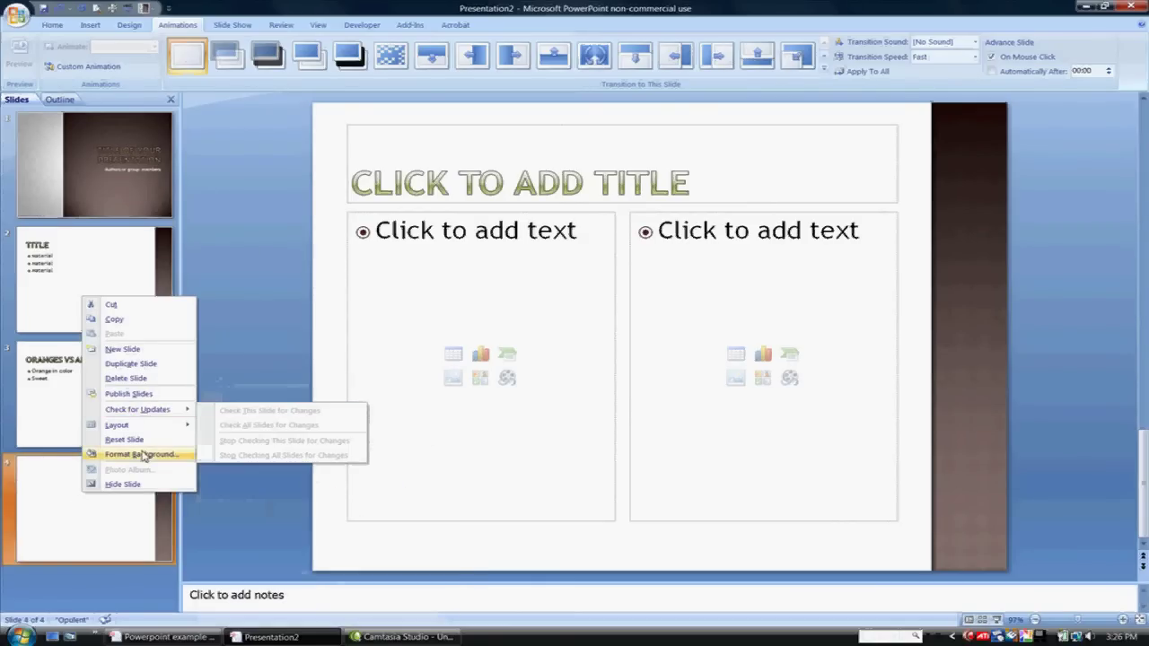
{"action": "mouse_move", "coordinate": [133, 427]}
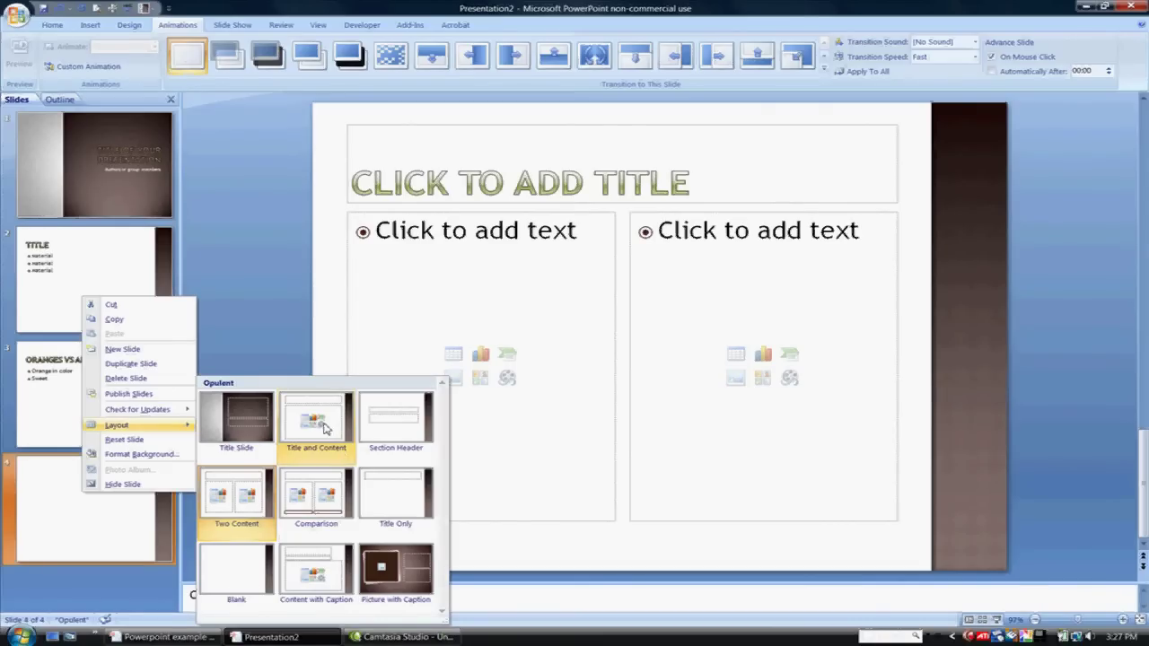
{"action": "left_click", "coordinate": [338, 451]}
{"action": "left_click", "coordinate": [510, 177]}
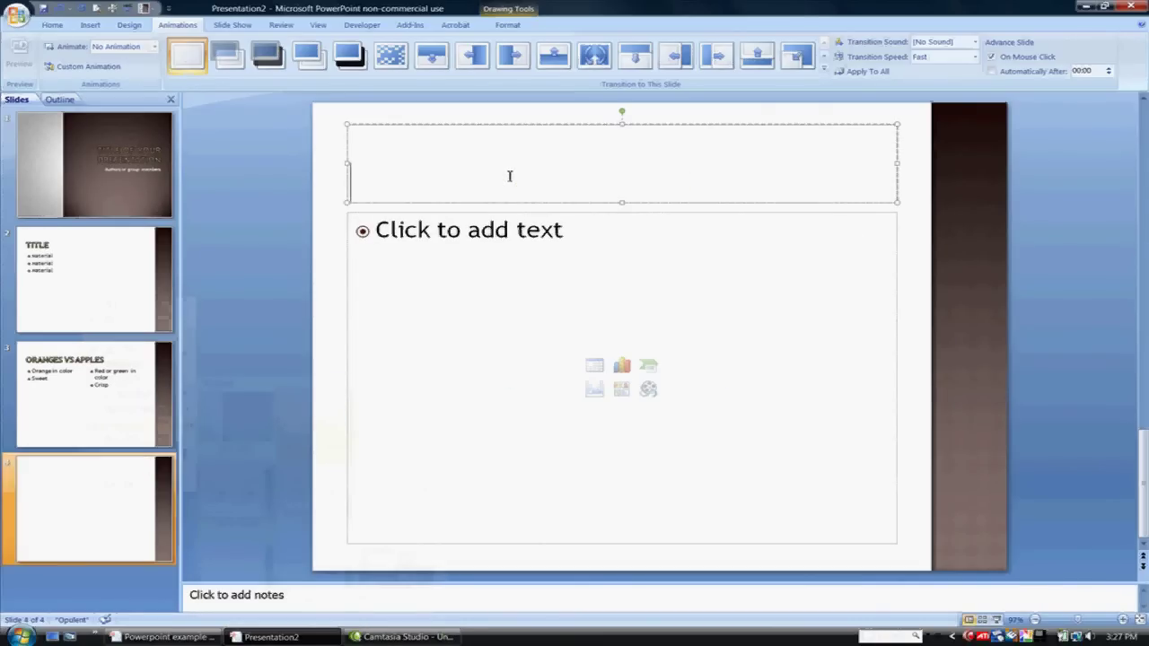
{"action": "type", "text": "NASW"}
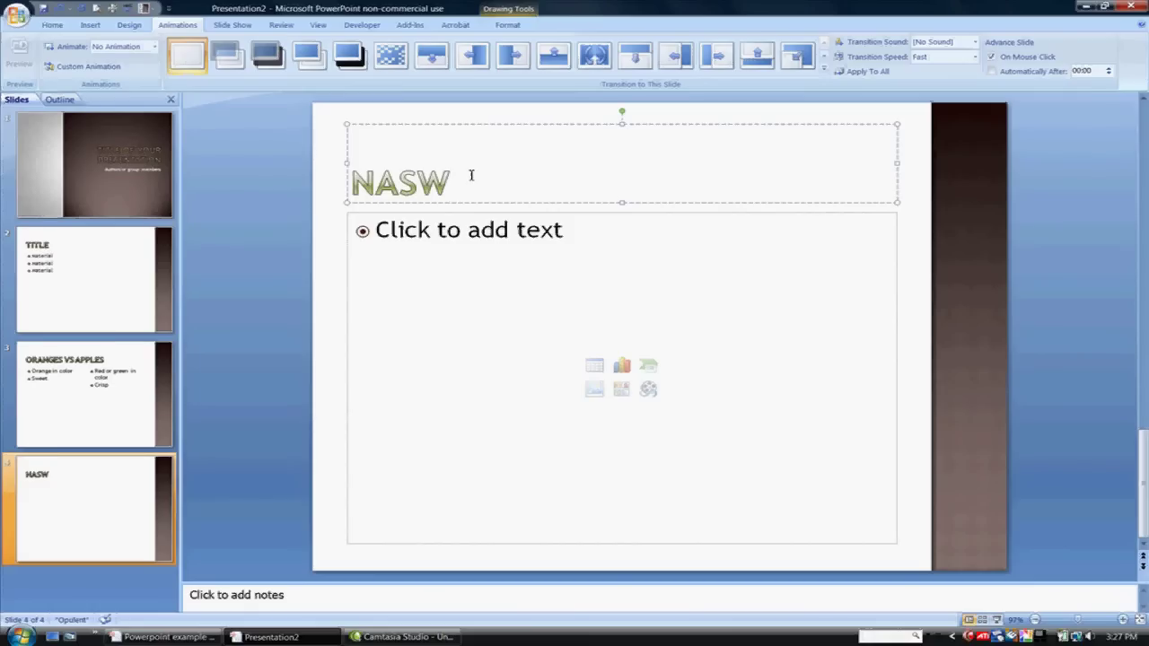
{"action": "left_click", "coordinate": [418, 224]}
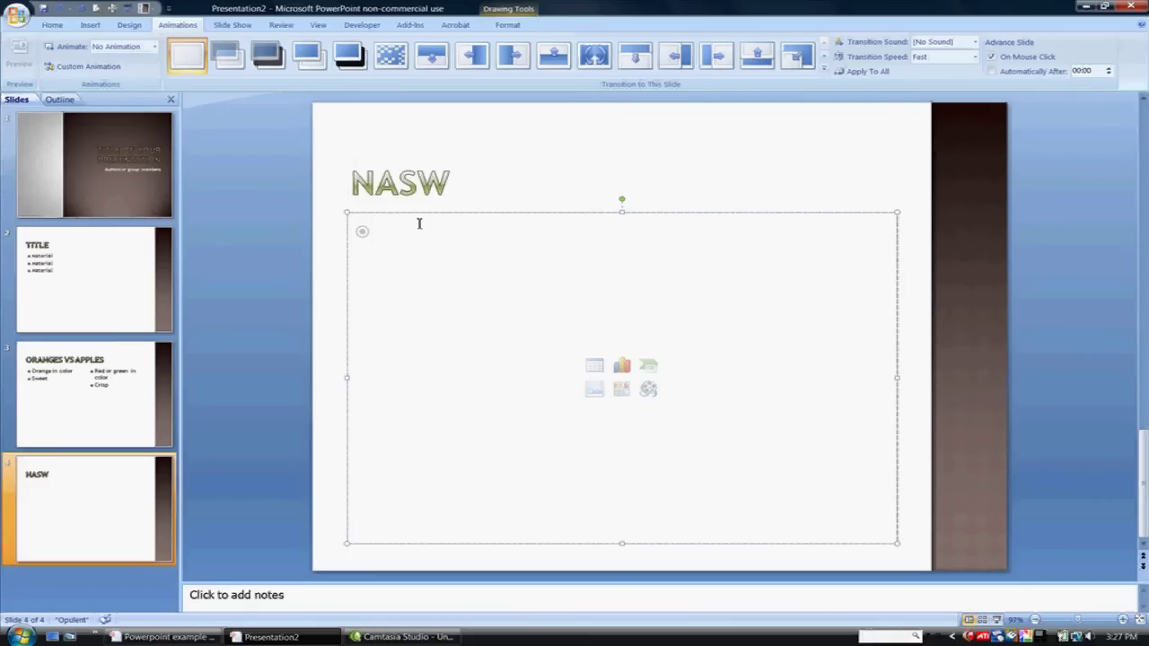
{"action": "type", "text": "www."}
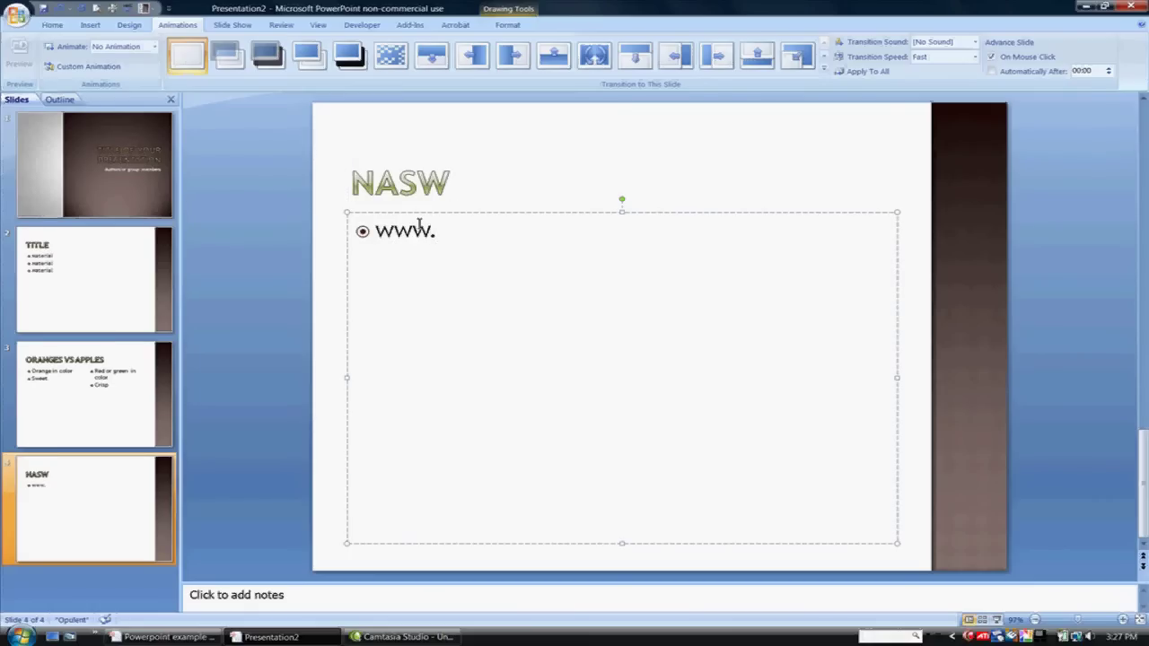
{"action": "type", "text": "social wor"}
{"action": "key", "text": "BackSpace"}
{"action": "key", "text": "BackSpace"}
{"action": "key", "text": "BackSpace"}
{"action": "key", "text": "BackSpace"}
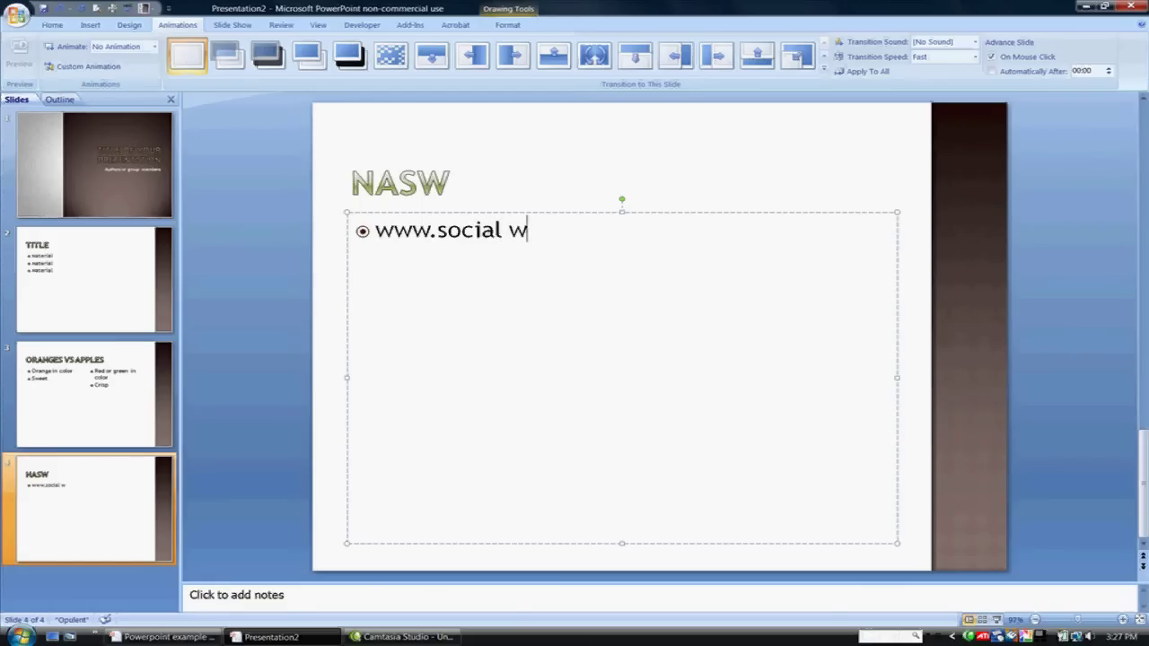
{"action": "type", "text": "workers.org"}
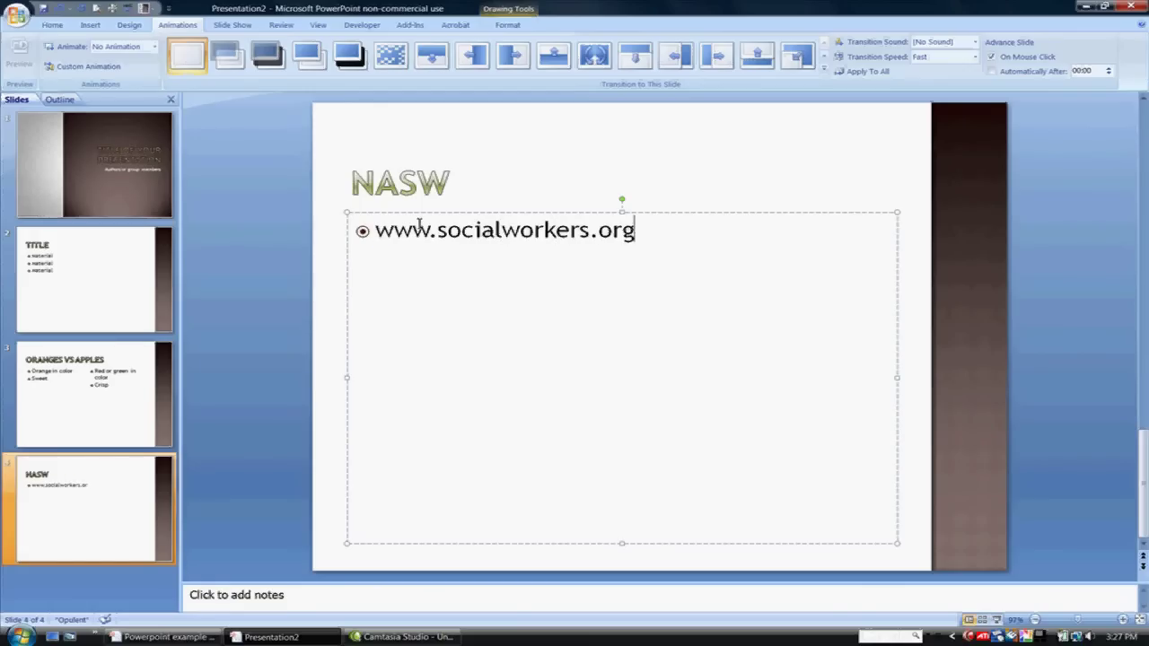
{"action": "key", "text": "Return"}
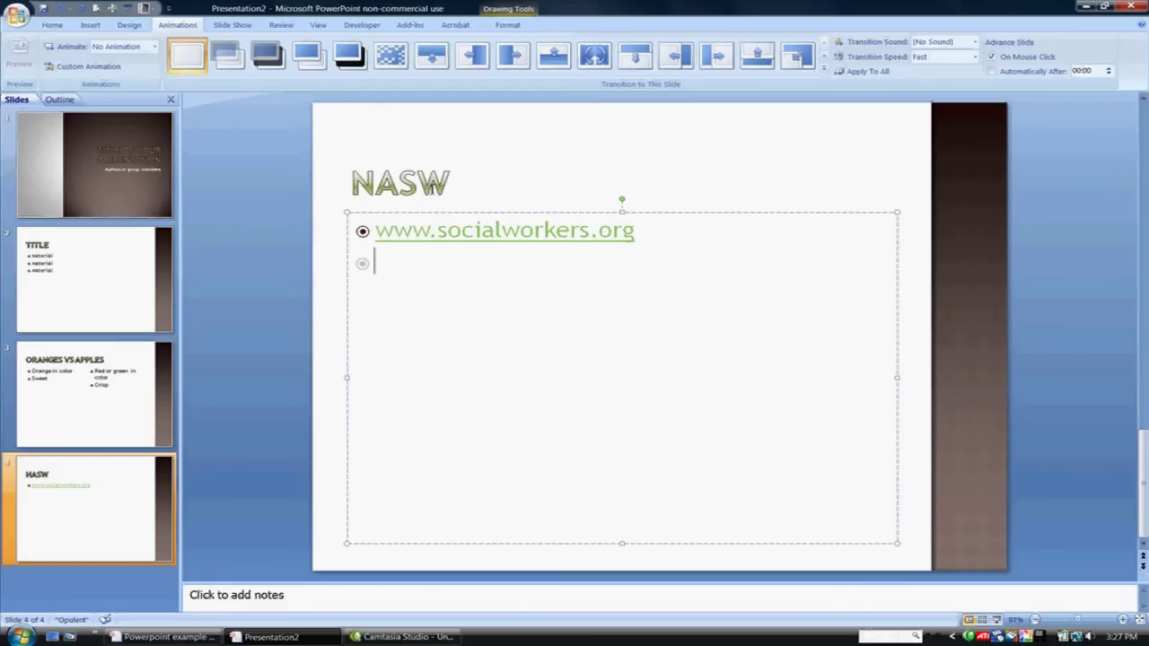
{"action": "left_click_drag", "start_coordinate": [456, 177], "coordinate": [352, 180]}
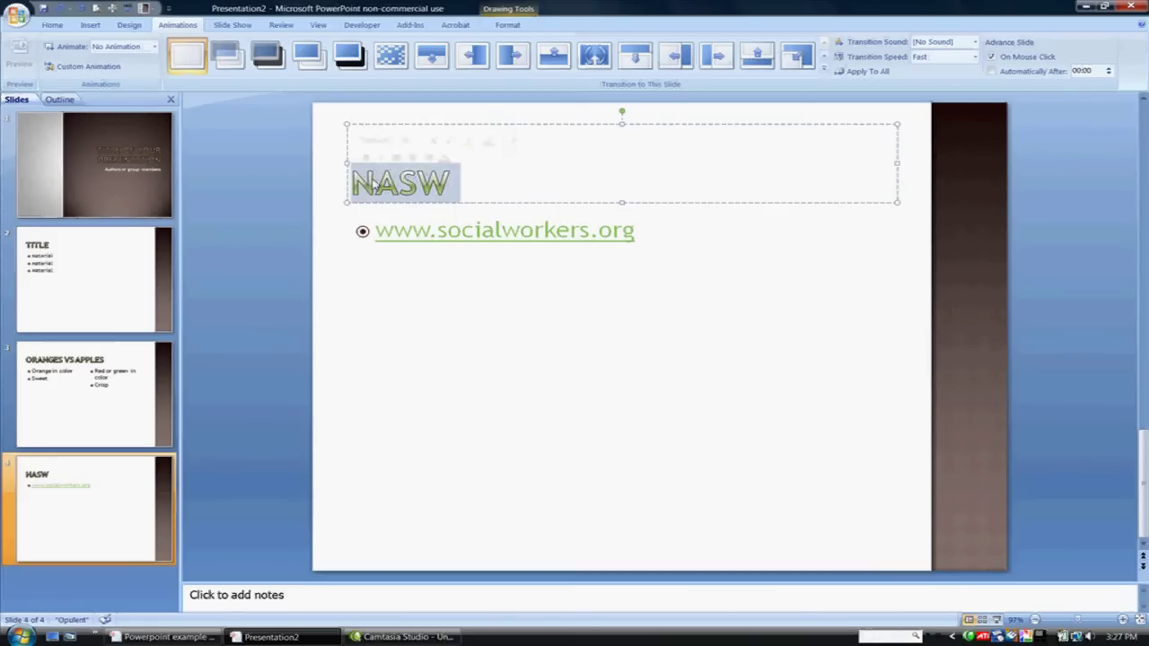
{"action": "right_click", "coordinate": [399, 184]}
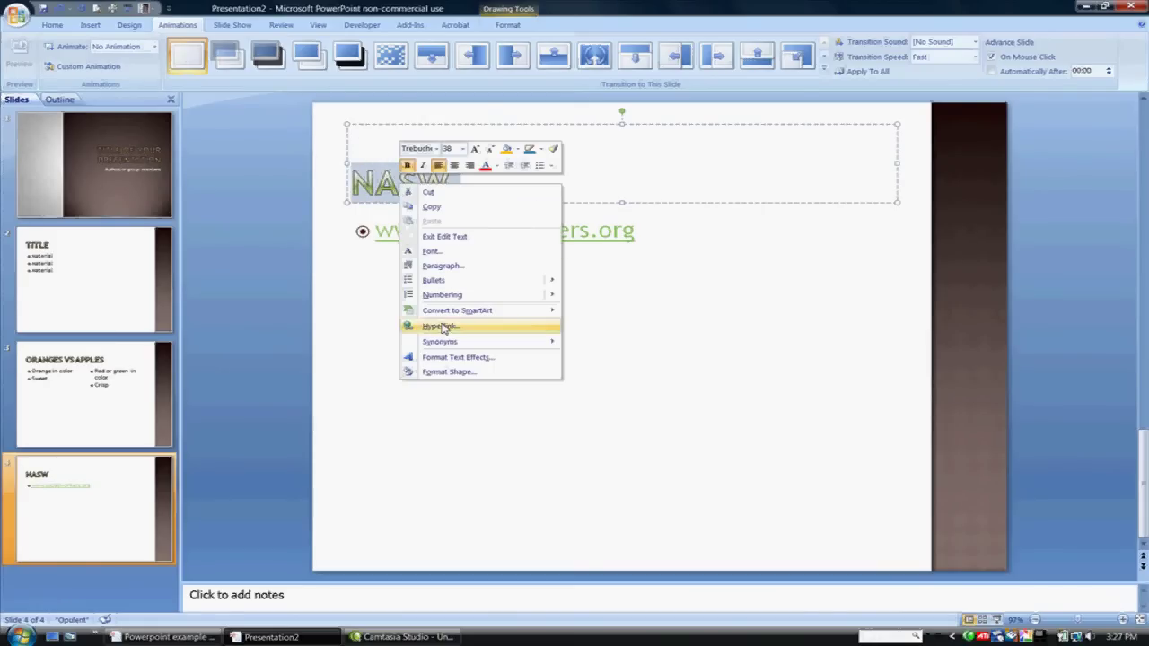
{"action": "left_click", "coordinate": [439, 326]}
{"action": "left_click", "coordinate": [253, 329]}
{"action": "type", "text": "http://www."}
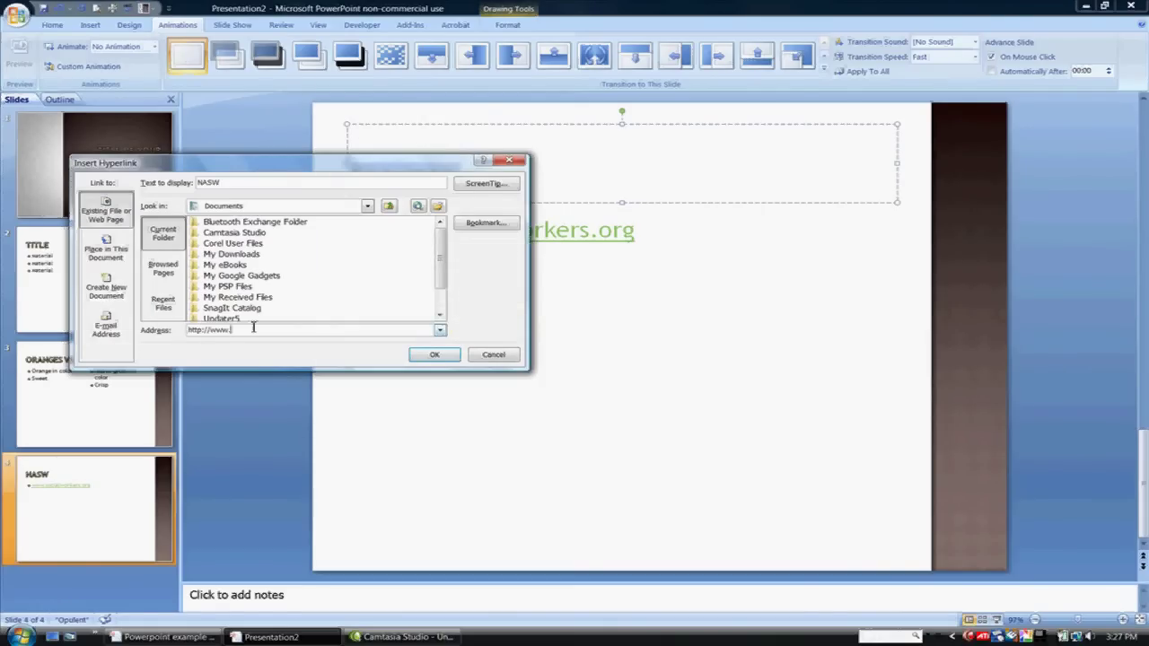
{"action": "type", "text": "socialworkers.org"}
{"action": "key", "text": "Return"}
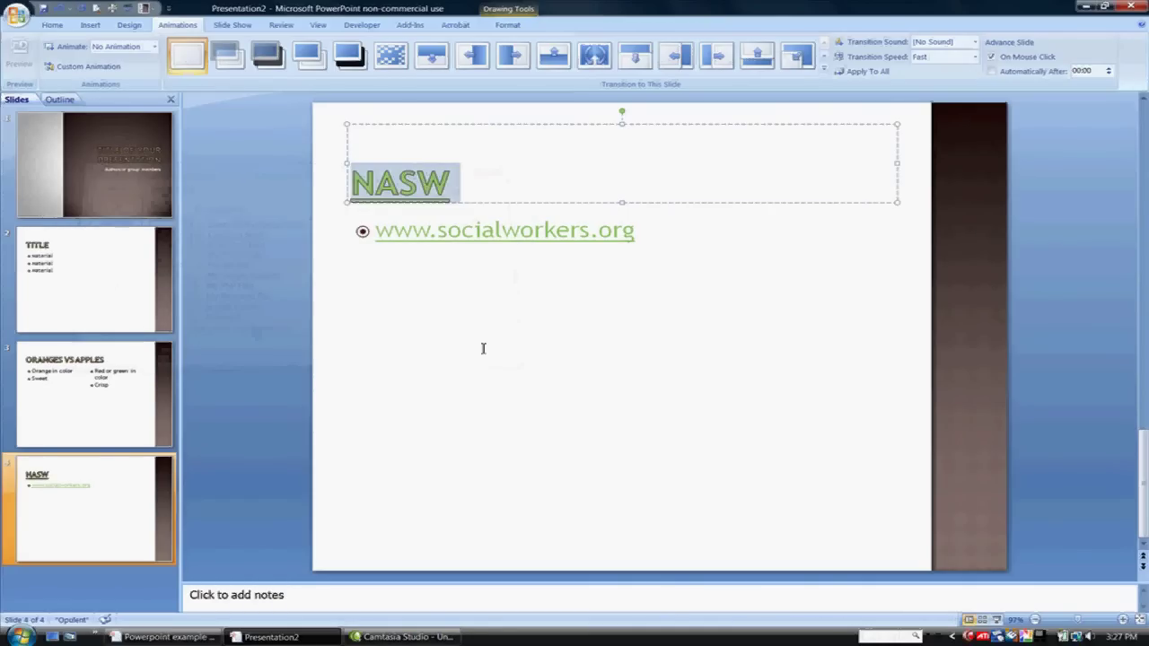
{"action": "left_click", "coordinate": [507, 244]}
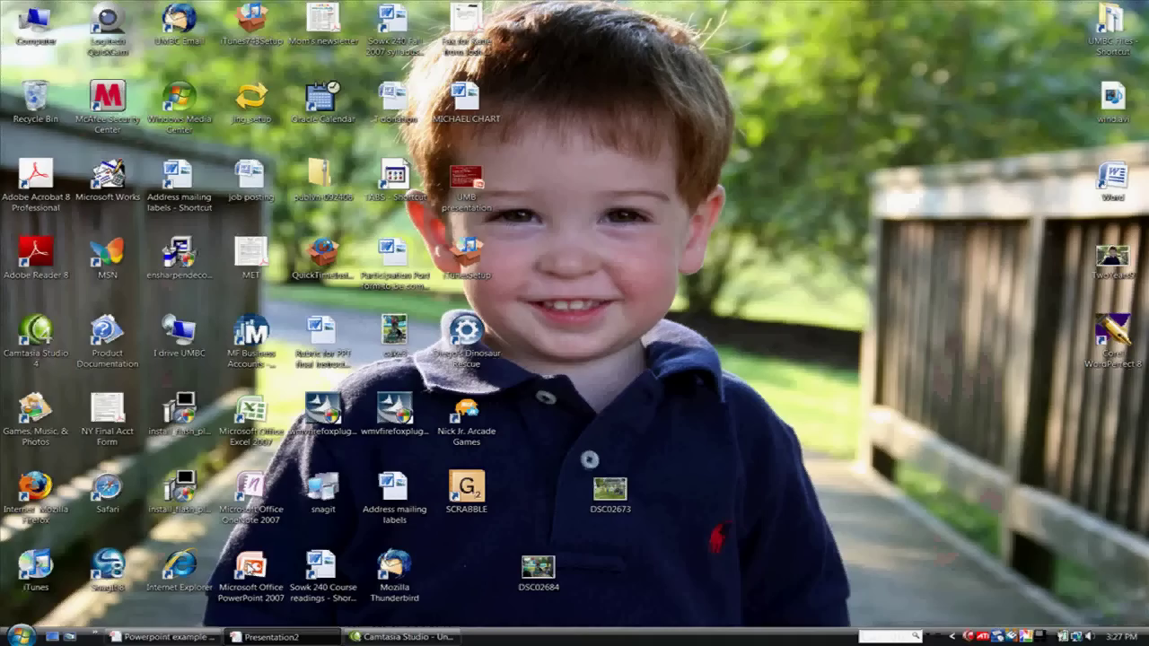
In Firefox, open the Albin O. Kuhn Library page from the UMBC website and copy its web address.
{"action": "left_click", "coordinate": [36, 489]}
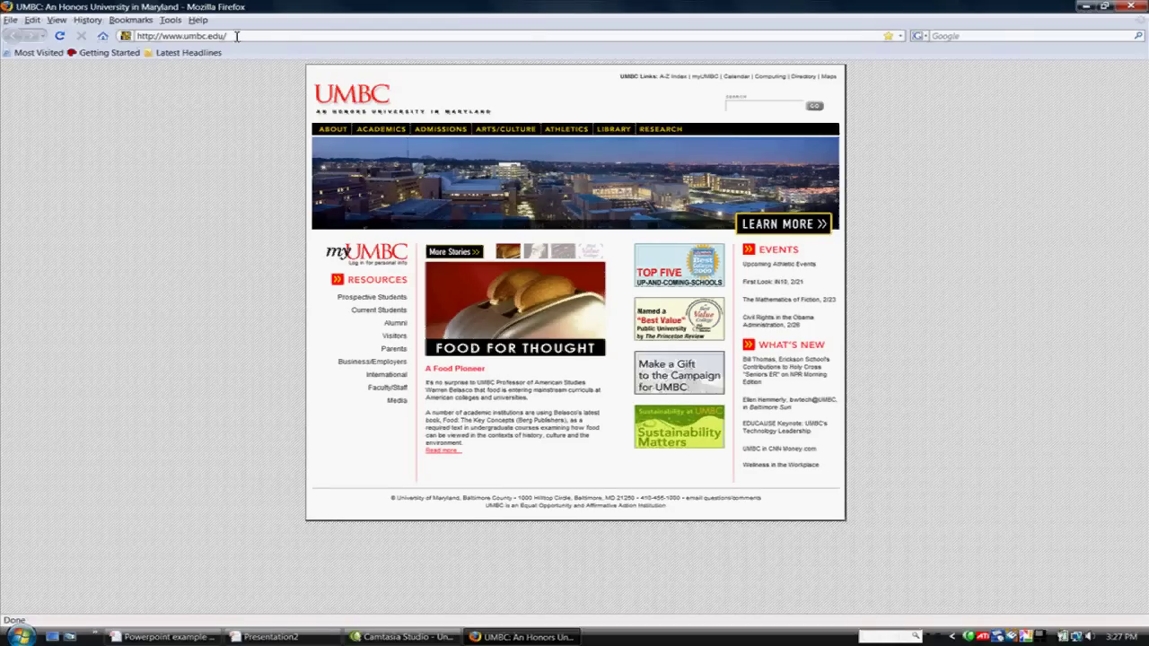
{"action": "mouse_move", "coordinate": [614, 132]}
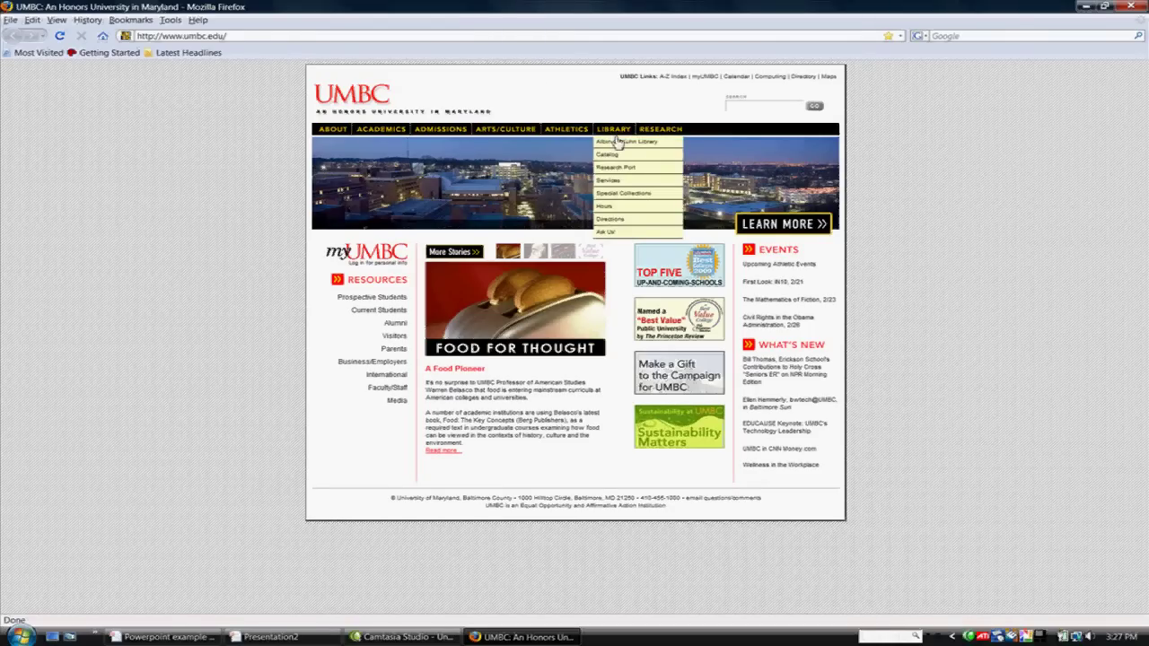
{"action": "left_click", "coordinate": [621, 146]}
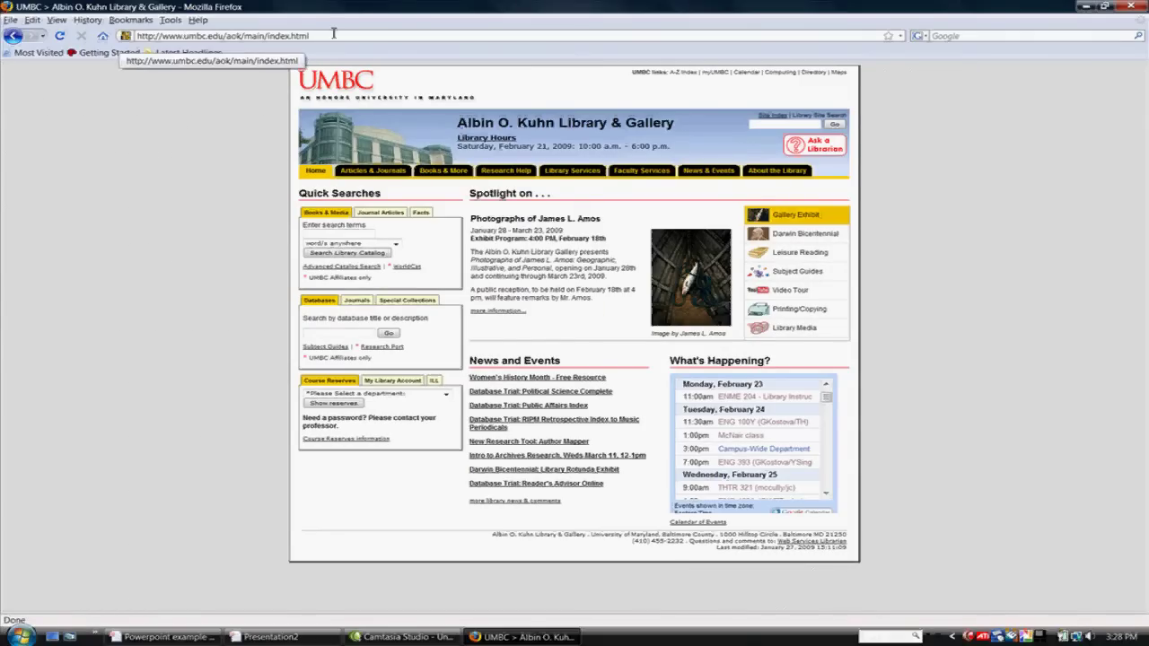
{"action": "left_click", "coordinate": [333, 34]}
{"action": "double_click", "coordinate": [205, 36]}
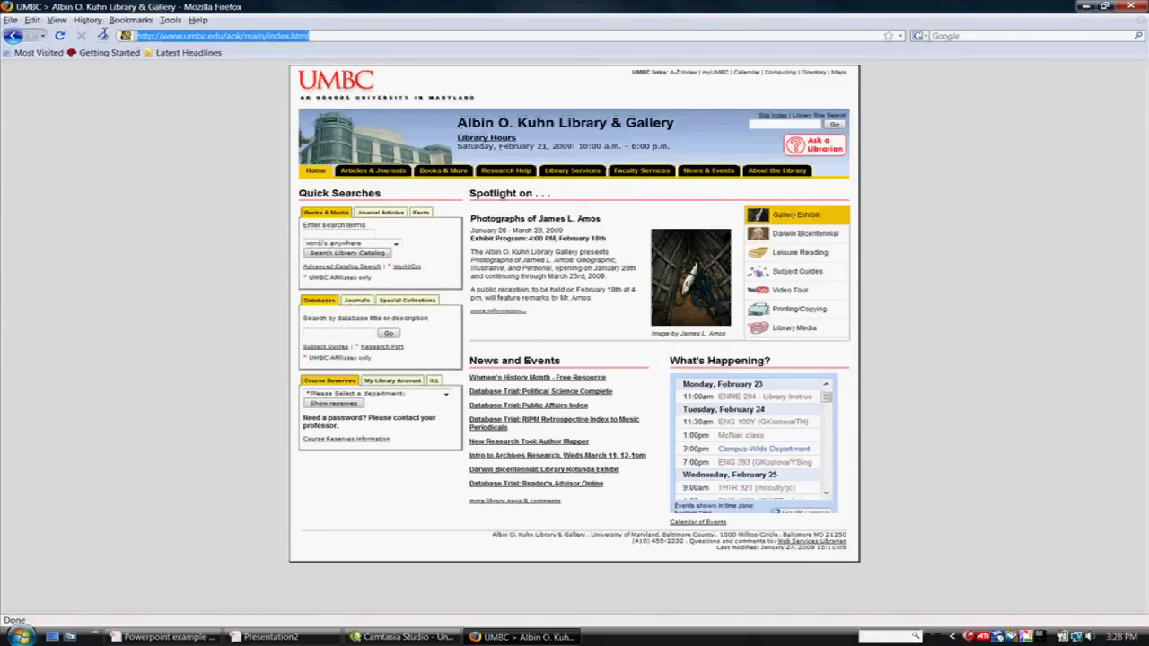
{"action": "right_click", "coordinate": [205, 36]}
{"action": "left_click", "coordinate": [235, 72]}
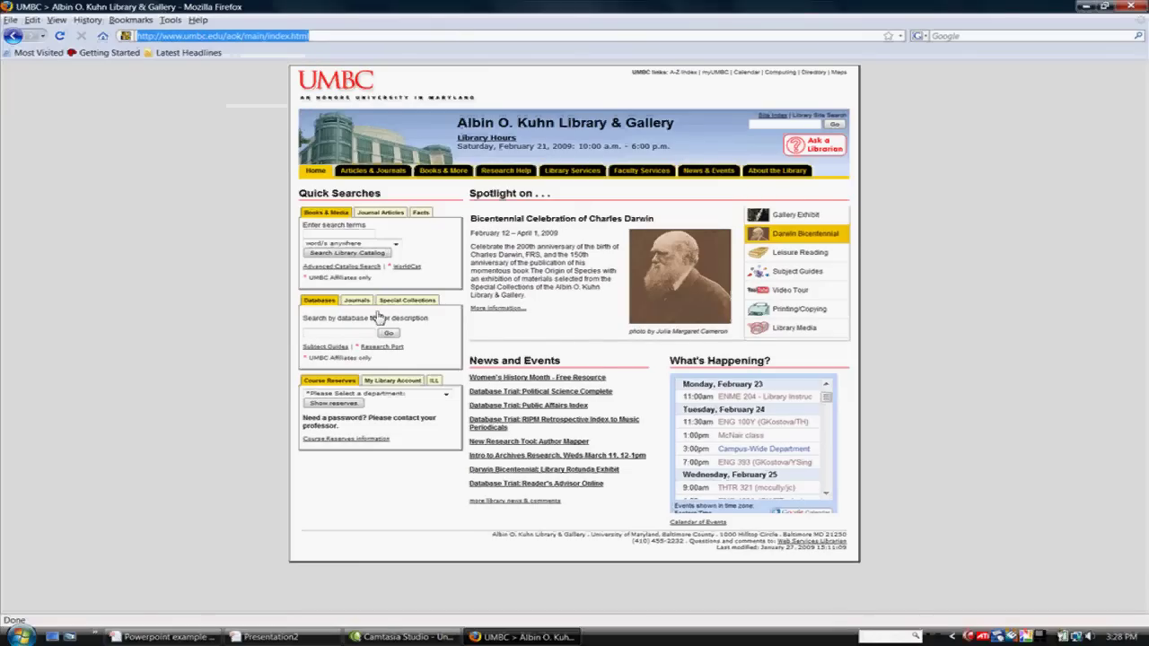
Back in PowerPoint, add a new slide after the NASW slide and title it "UMBC's Library".
{"action": "left_click", "coordinate": [265, 636]}
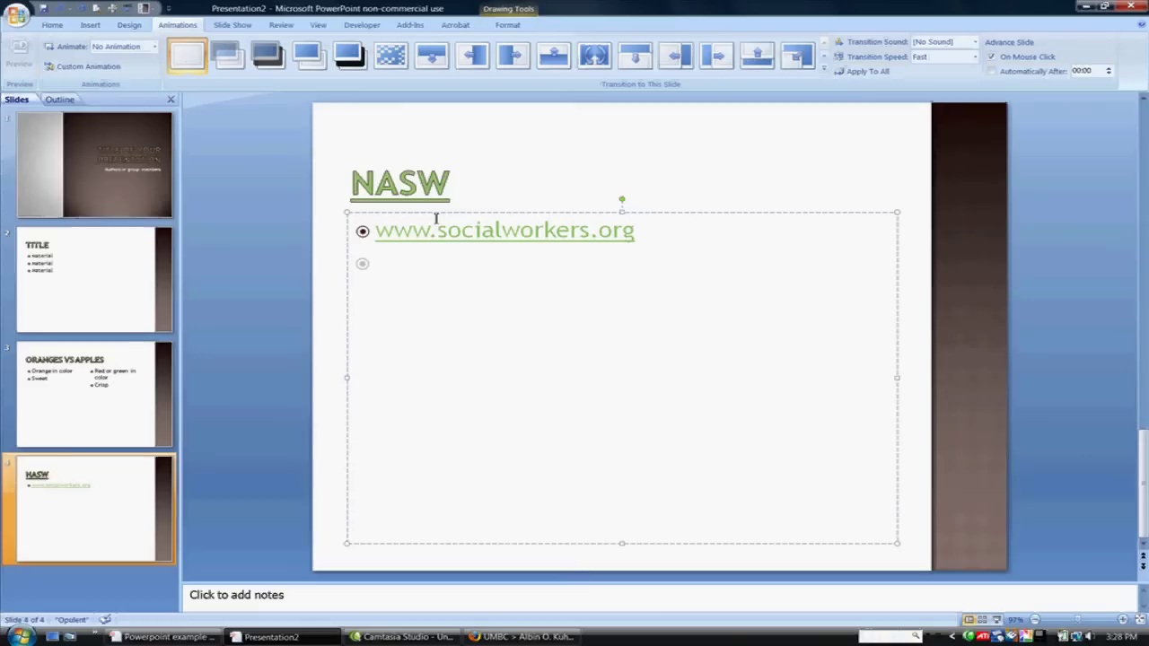
{"action": "right_click", "coordinate": [110, 581]}
{"action": "left_click", "coordinate": [146, 570]}
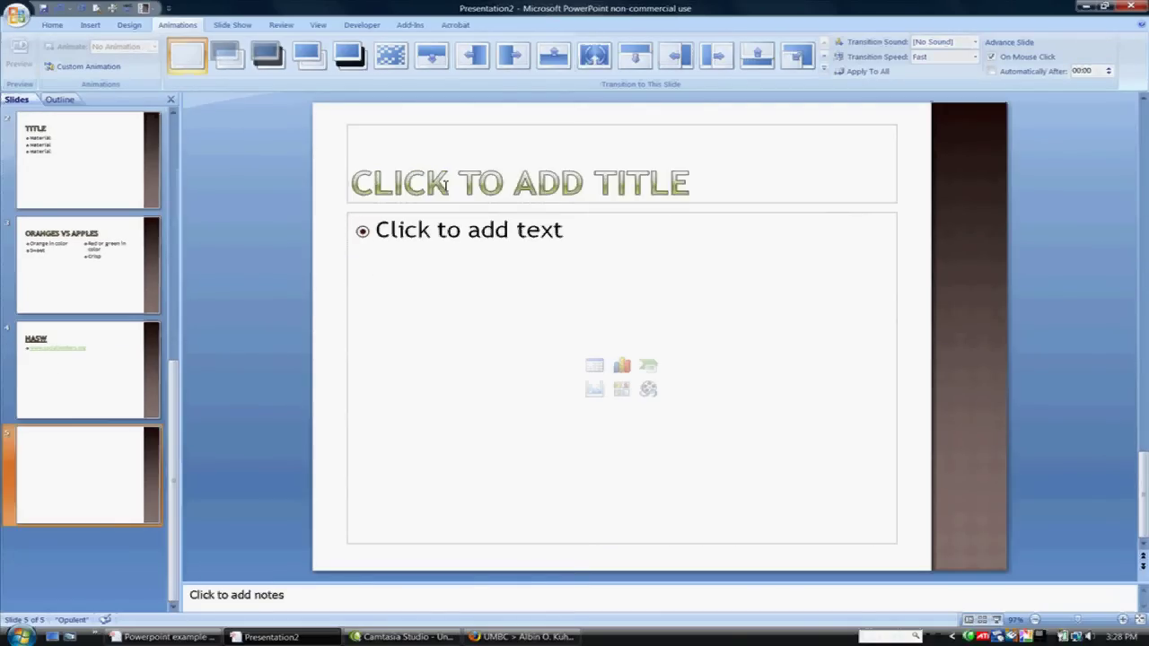
{"action": "left_click", "coordinate": [450, 180]}
{"action": "type", "text": "UMBC'S "}
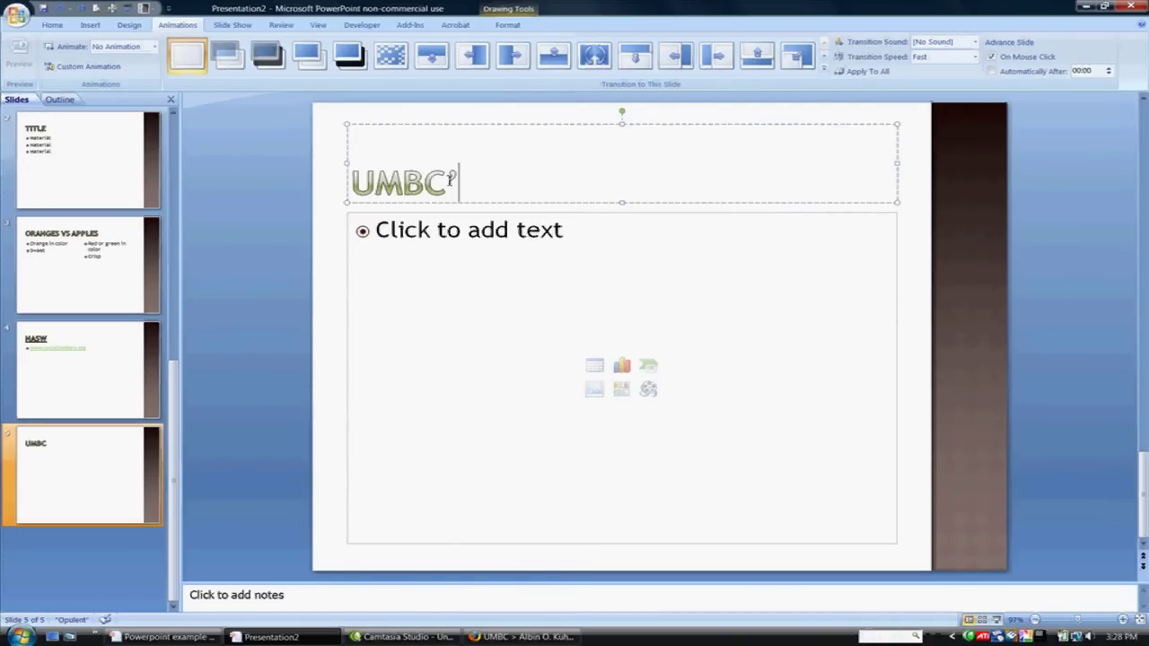
{"action": "type", "text": ":OB"}
{"action": "key", "text": "BackSpace"}
{"action": "key", "text": "BackSpace"}
{"action": "key", "text": "BackSpace"}
{"action": "type", "text": "L"}
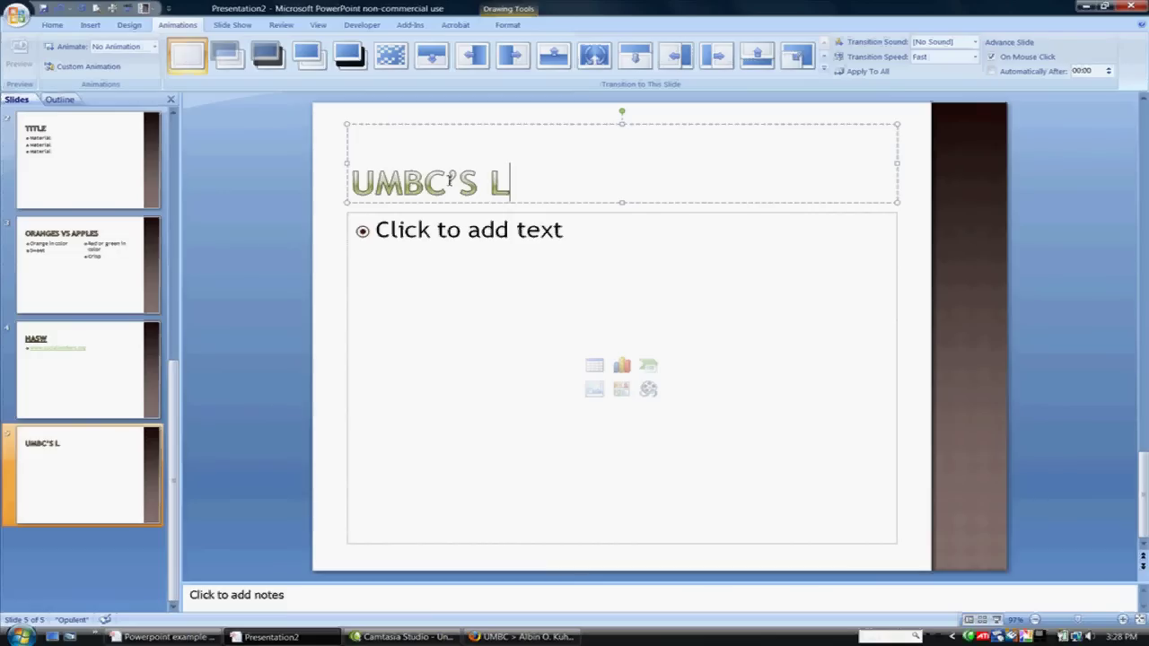
{"action": "type", "text": "IBRARY"}
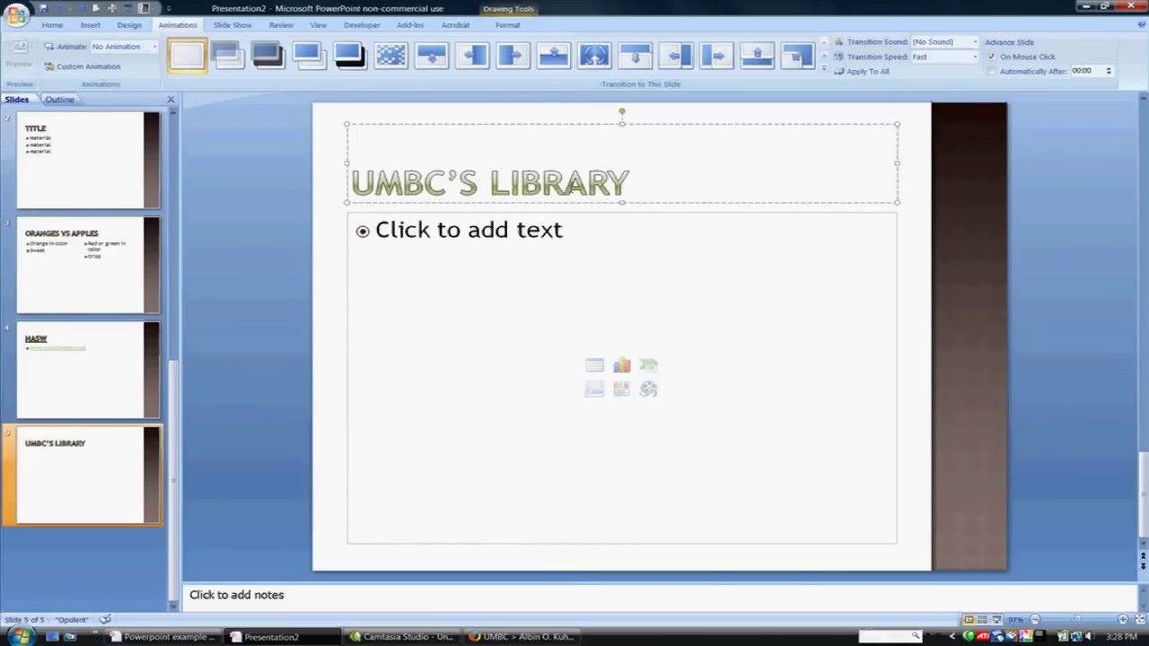
{"action": "left_click_drag", "start_coordinate": [629, 184], "coordinate": [451, 184]}
{"action": "right_click", "coordinate": [451, 184]}
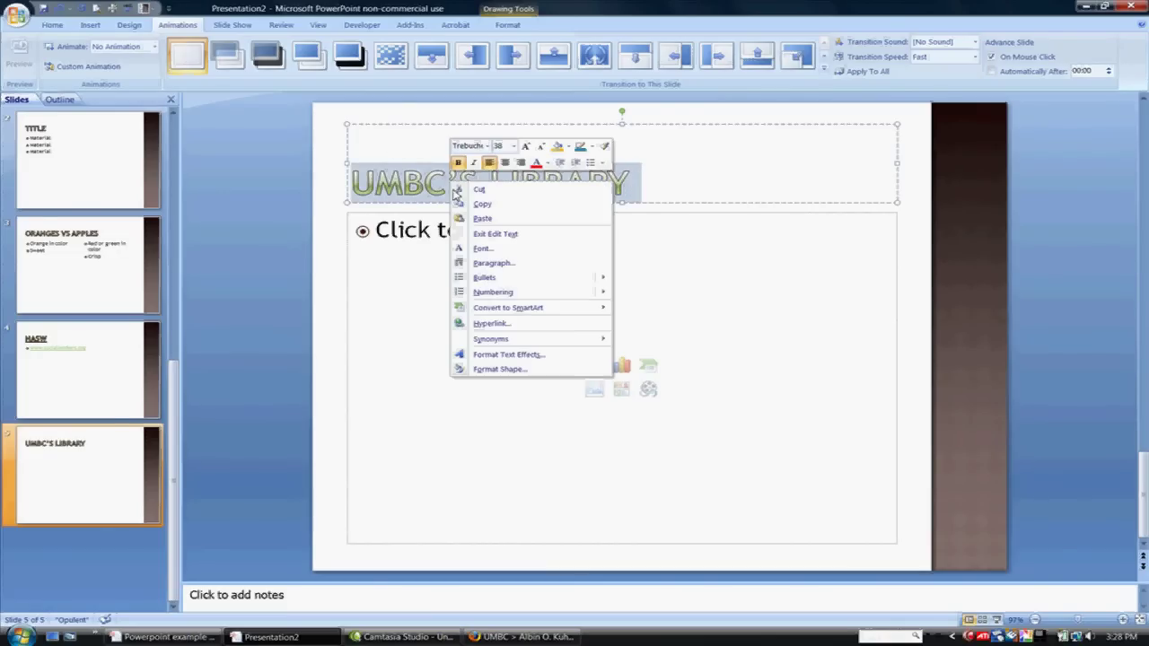
{"action": "left_click", "coordinate": [500, 323]}
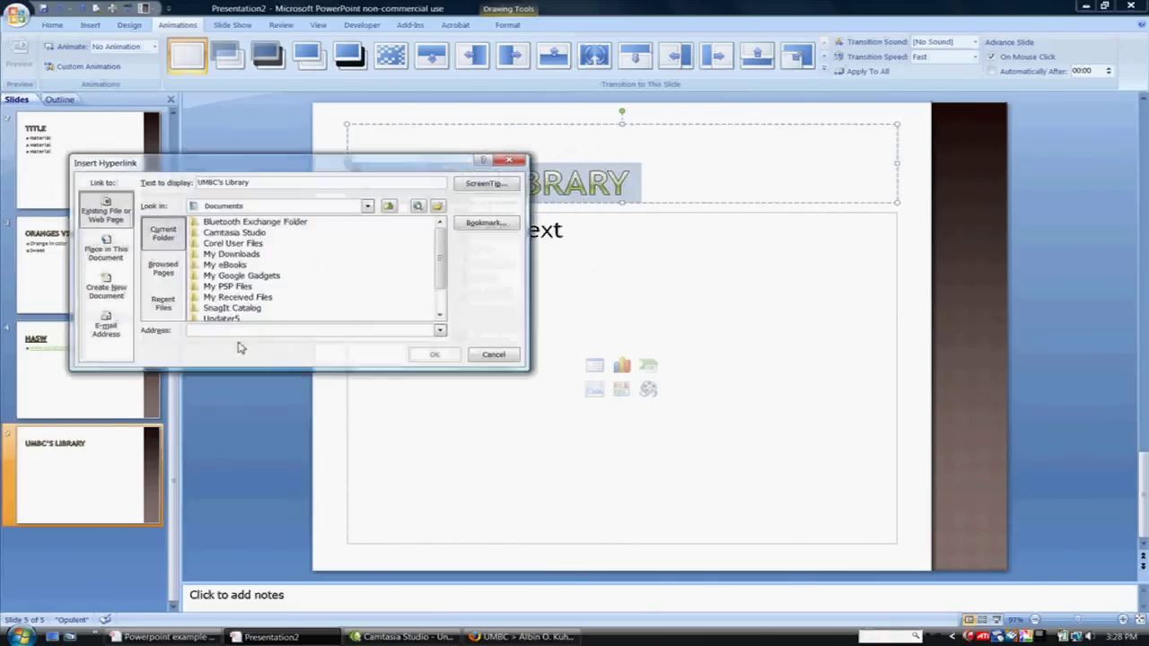
{"action": "key", "text": "ctrl+v"}
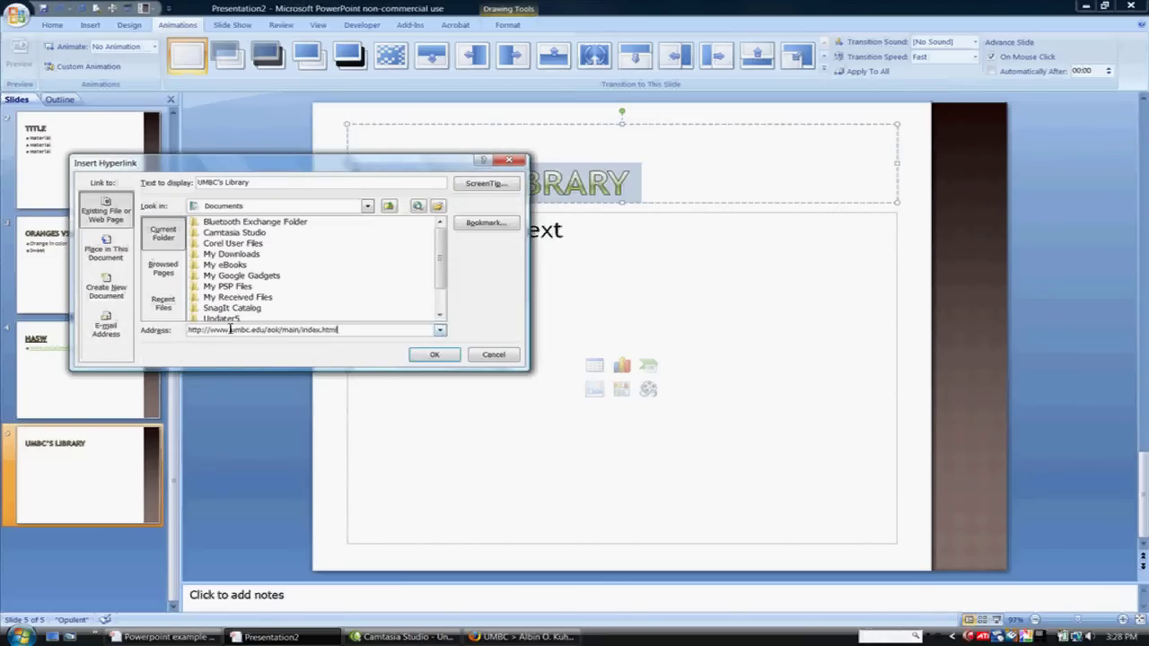
{"action": "right_click", "coordinate": [233, 334]}
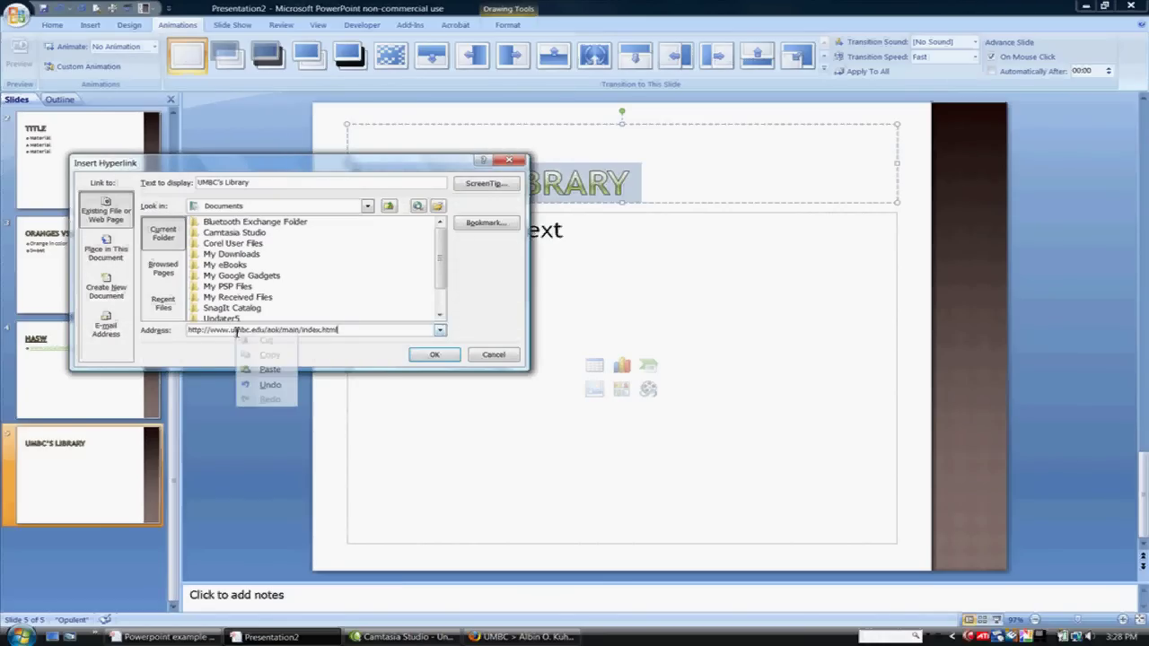
{"action": "left_click", "coordinate": [268, 367]}
{"action": "key", "text": "ctrl+z"}
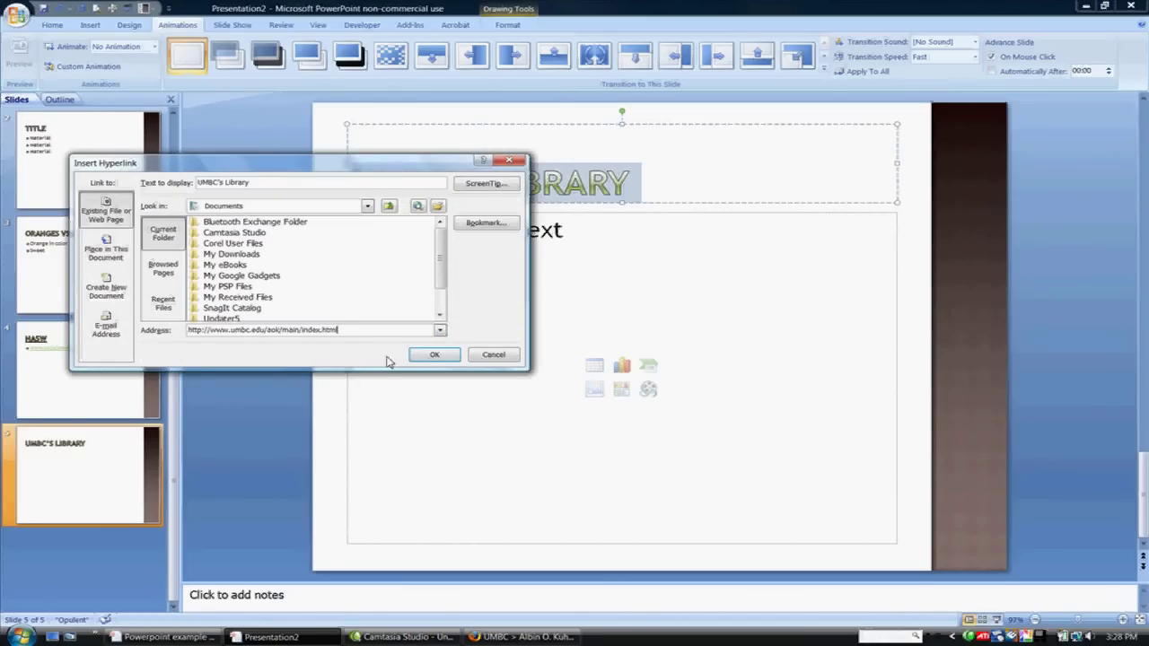
{"action": "left_click", "coordinate": [433, 356]}
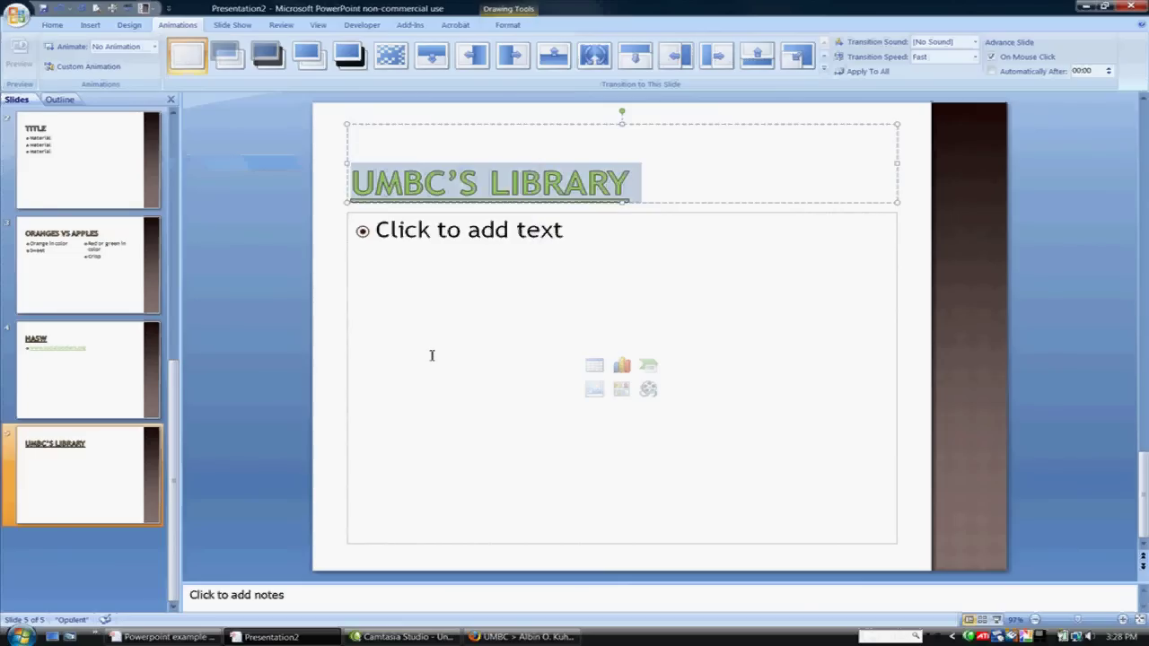
{"action": "left_click", "coordinate": [430, 357]}
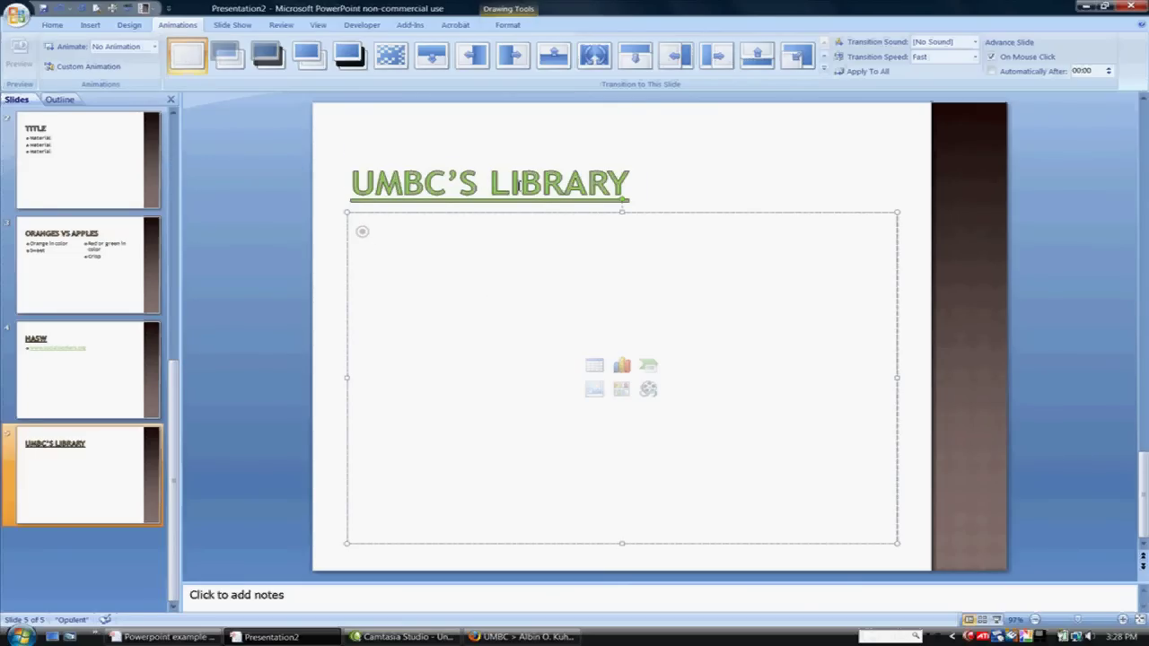
Run the slide show and test the NASW and UMBC's Library hyperlinks in the browser.
{"action": "left_click", "coordinate": [232, 24]}
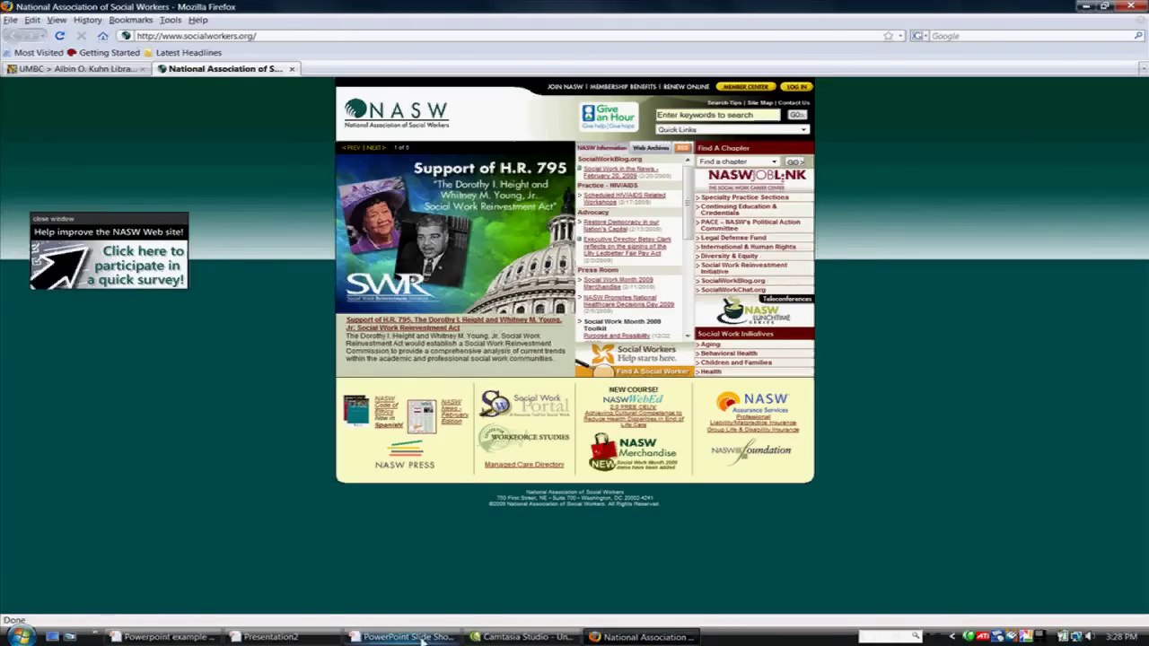
{"action": "left_click", "coordinate": [361, 640]}
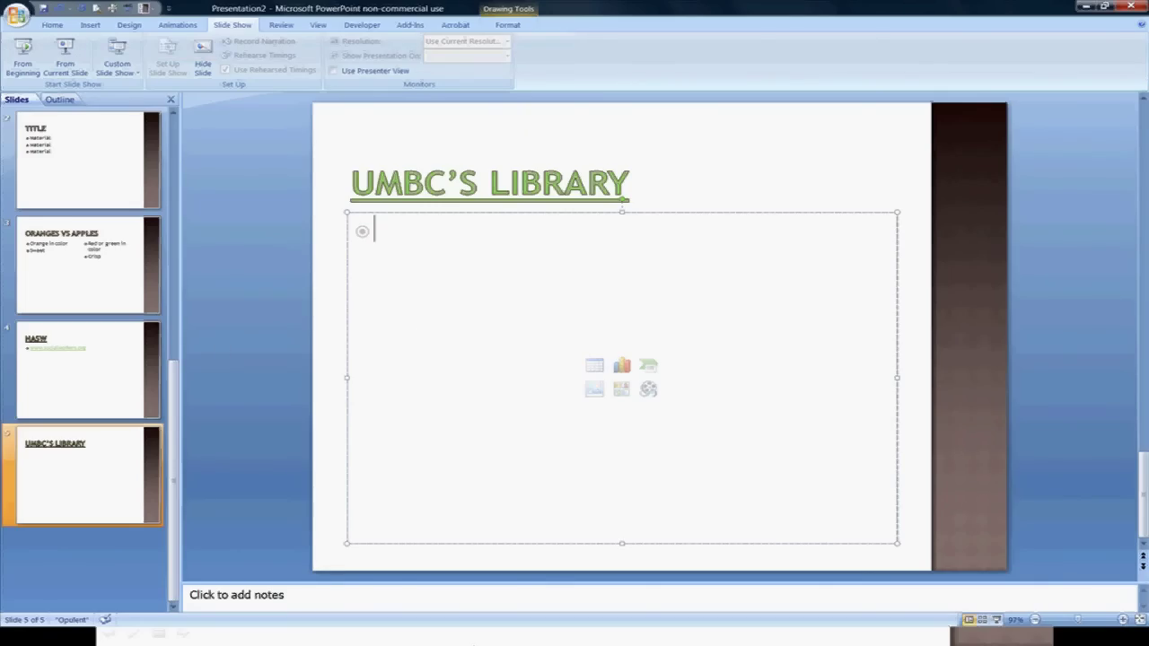
{"action": "key", "text": "alt+Tab"}
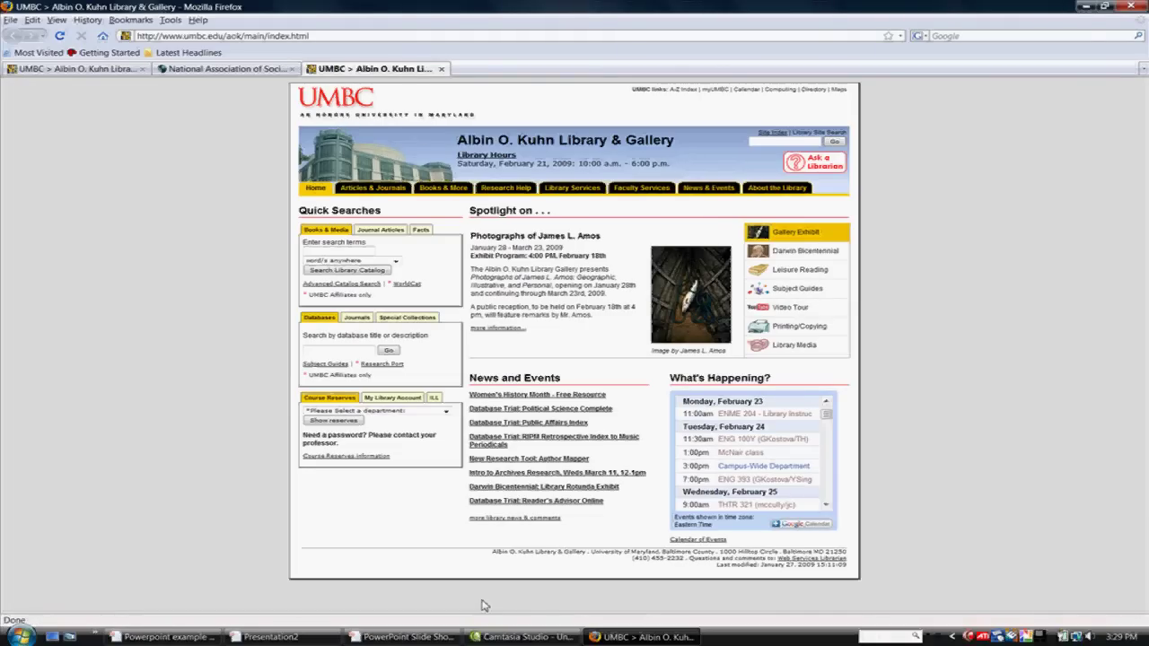
{"action": "left_click", "coordinate": [337, 637]}
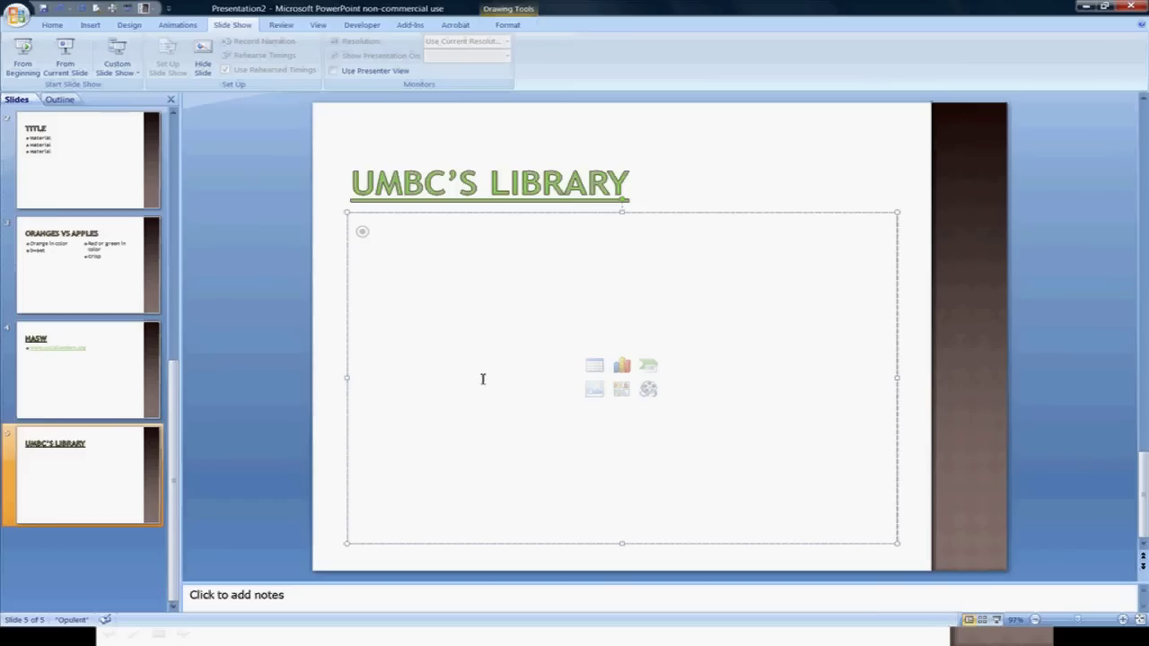
Insert a new slide after the second slide and title it "Introduction to the Library".
{"action": "right_click", "coordinate": [117, 215]}
{"action": "left_click", "coordinate": [156, 266]}
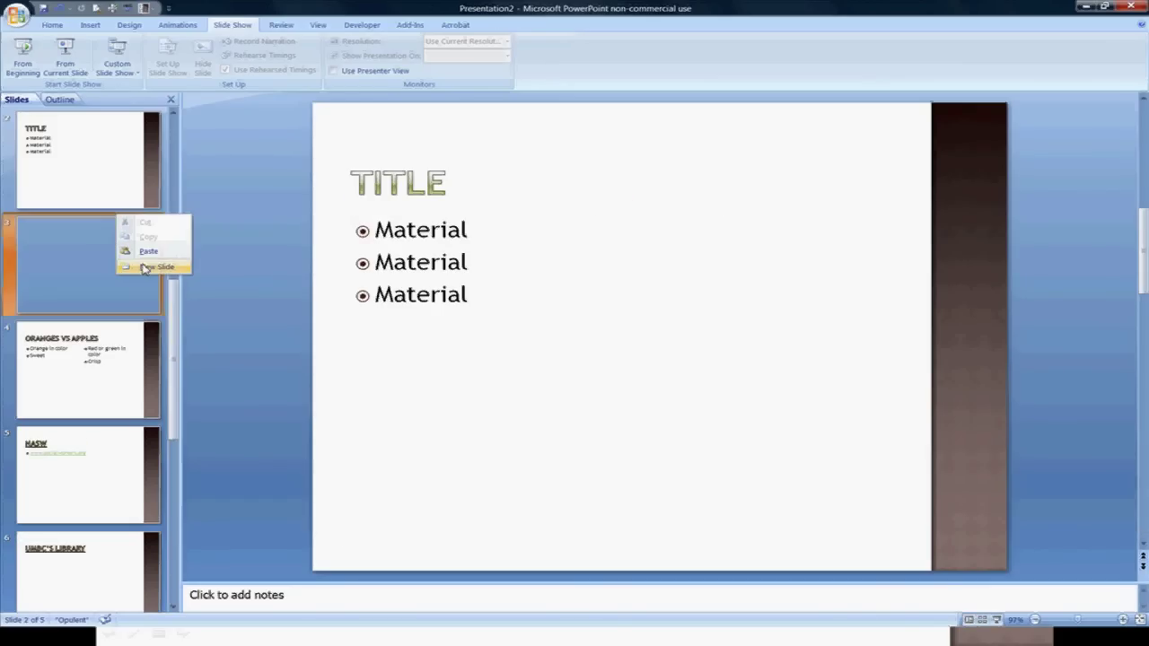
{"action": "left_click", "coordinate": [507, 171]}
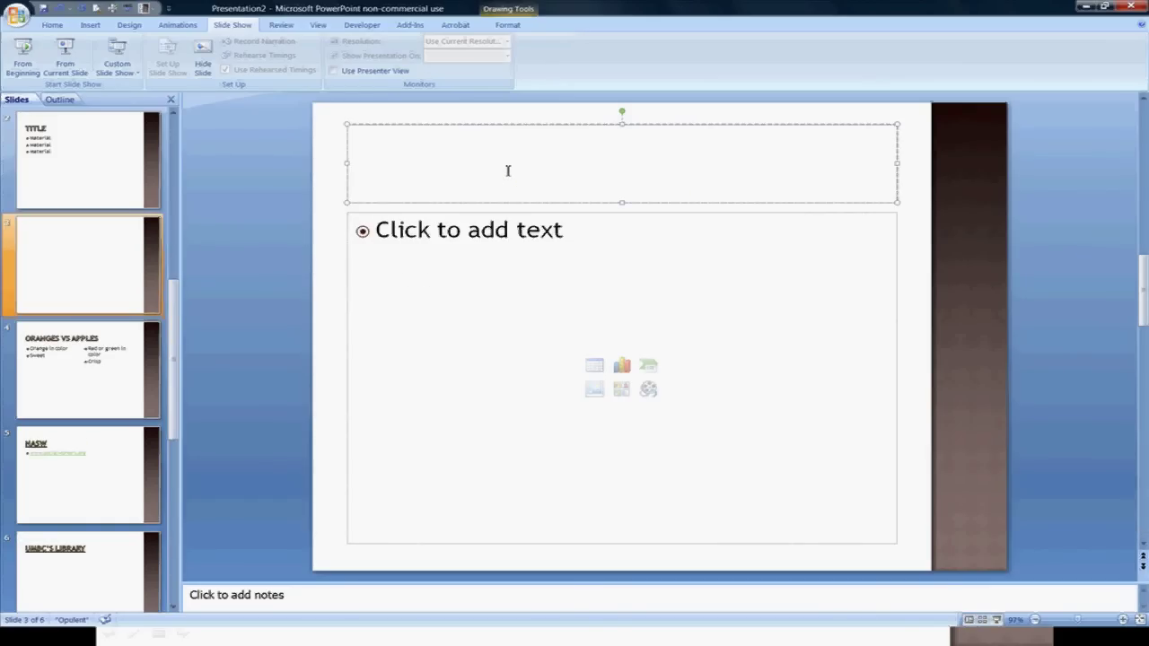
{"action": "type", "text": "INTRODUCTION "}
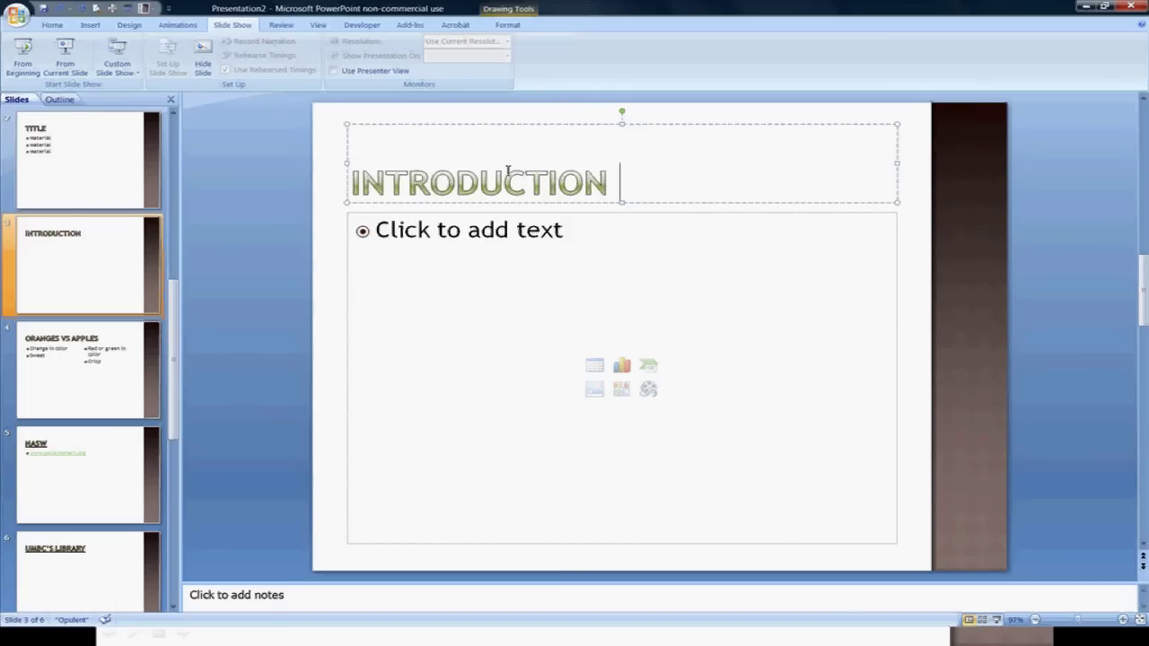
{"action": "type", "text": "TO THE LIBRARY"}
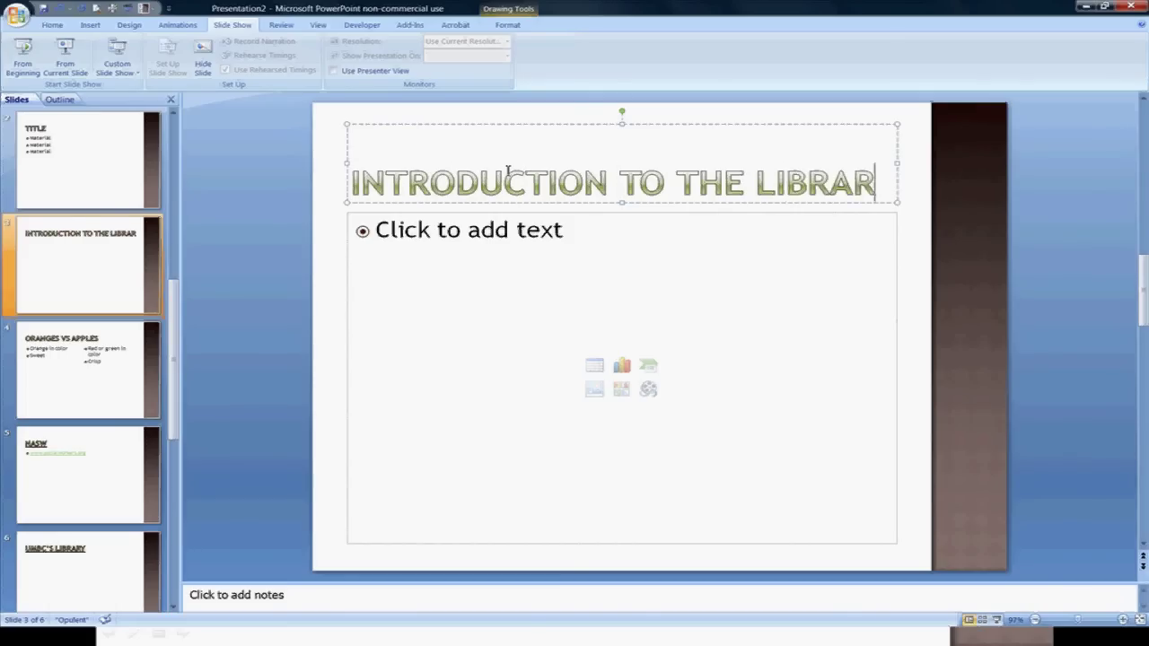
{"action": "left_click", "coordinate": [414, 235]}
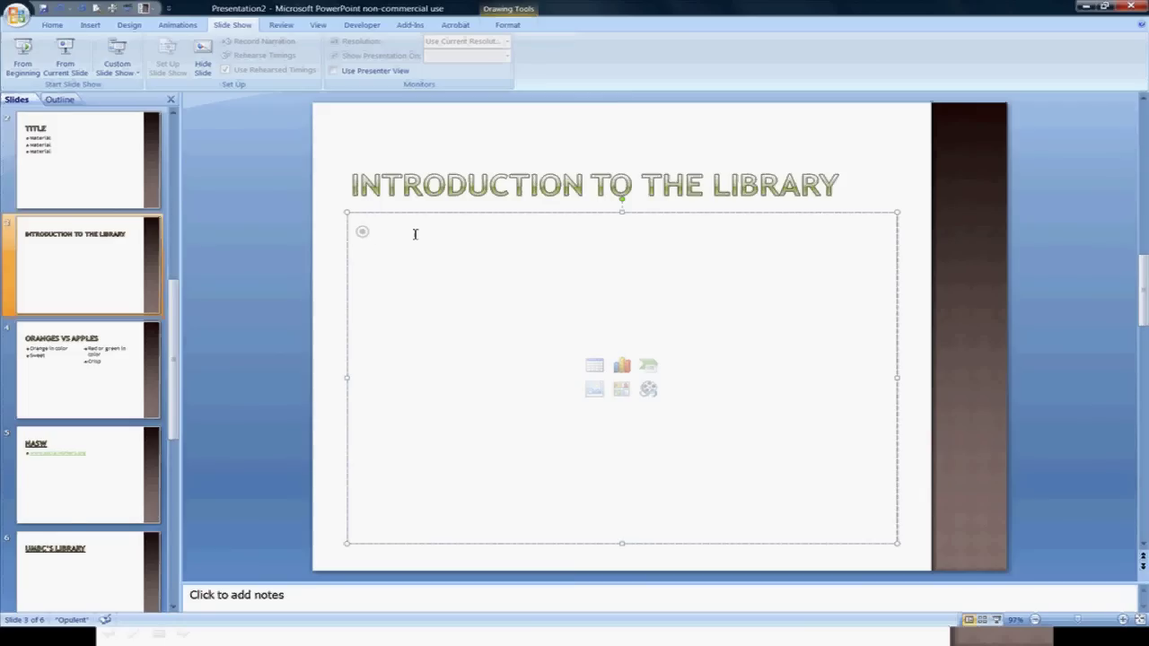
Append the citation "(UMBC library, 2009)" to the third slide's title.
{"action": "left_click", "coordinate": [847, 187]}
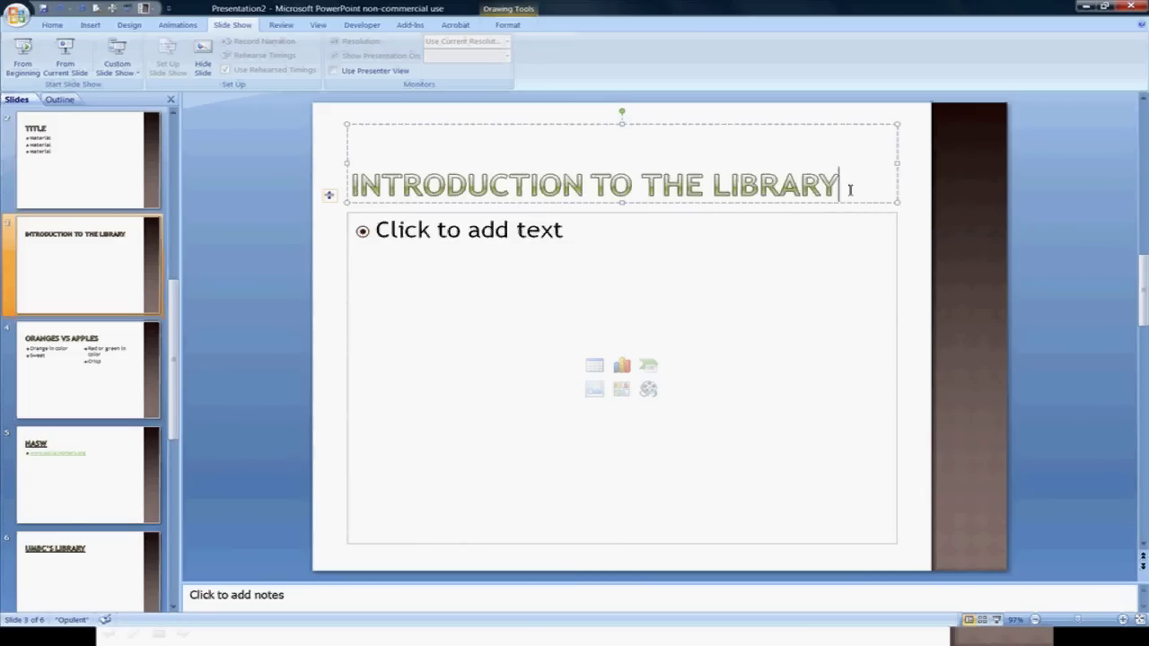
{"action": "type", "text": "(UMBC LIBRARY"}
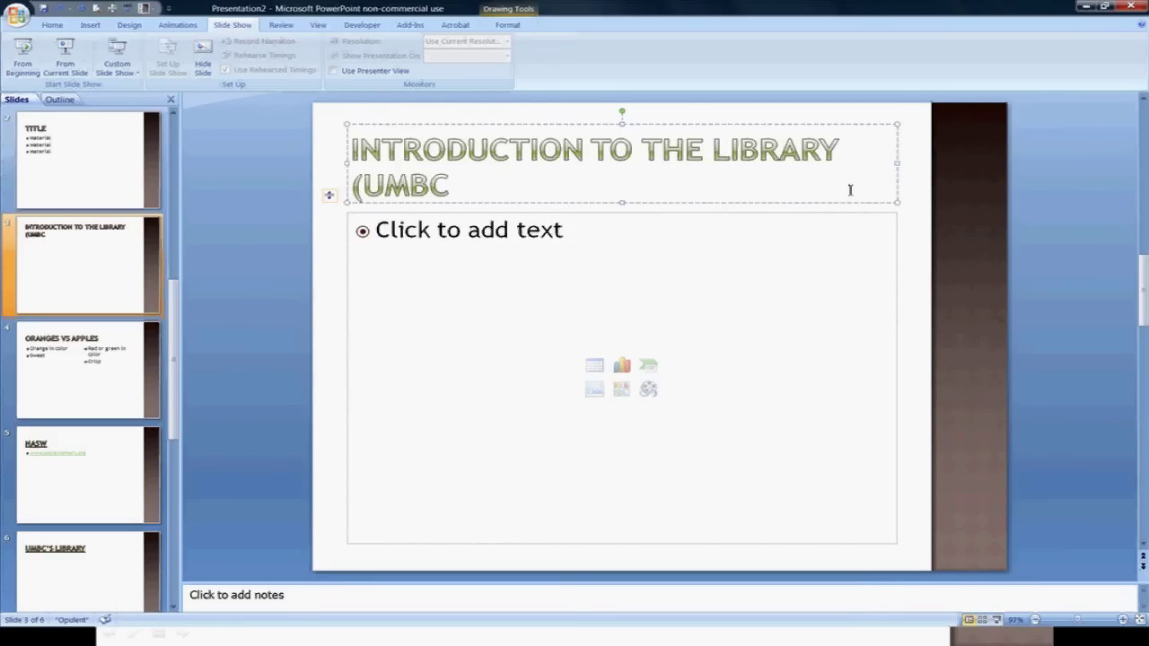
{"action": "type", "text": ","}
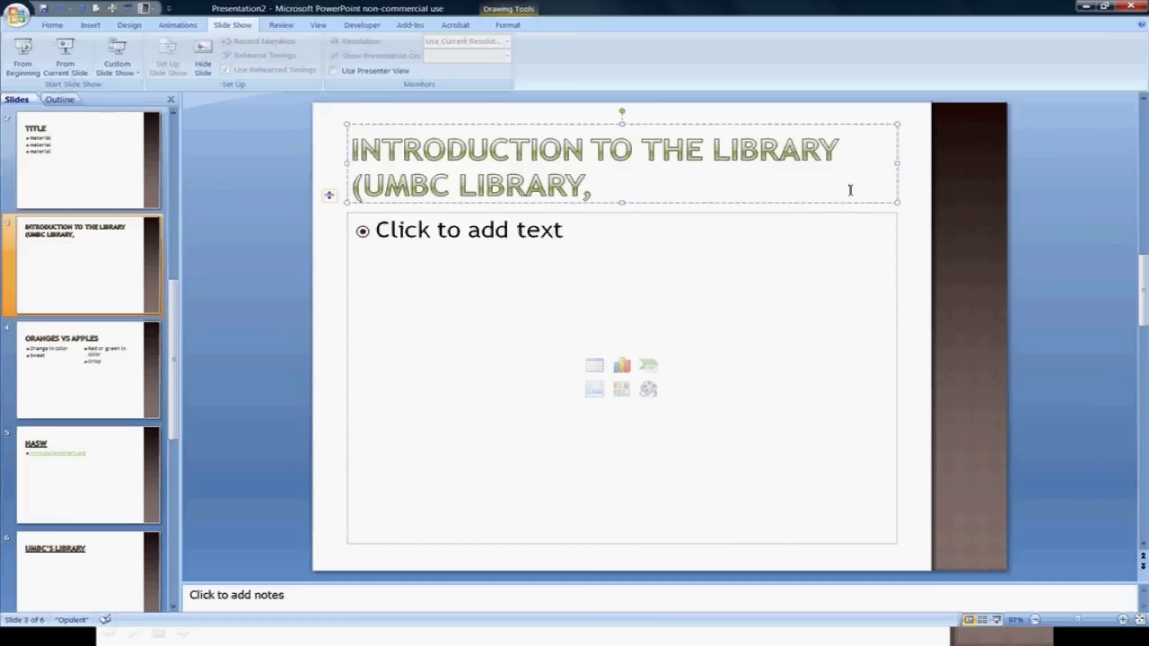
{"action": "type", "text": " 2009)"}
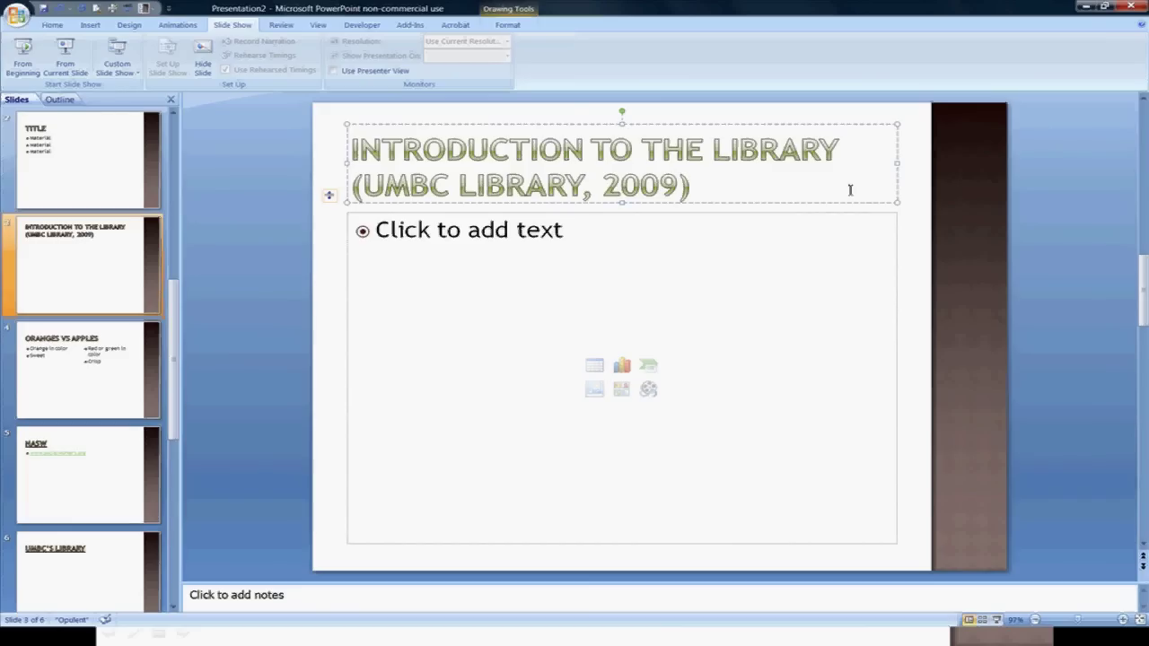
Set the font size of the "(UMBC library, 2009)" citation in the third slide's title to 18.
{"action": "key", "text": "ctrl+shift+Left"}
{"action": "key", "text": "ctrl+shift+Left"}
{"action": "key", "text": "ctrl+shift+Left"}
{"action": "key", "text": "ctrl+shift+Left"}
{"action": "key", "text": "ctrl+shift+Left"}
{"action": "key", "text": "ctrl+shift+Left"}
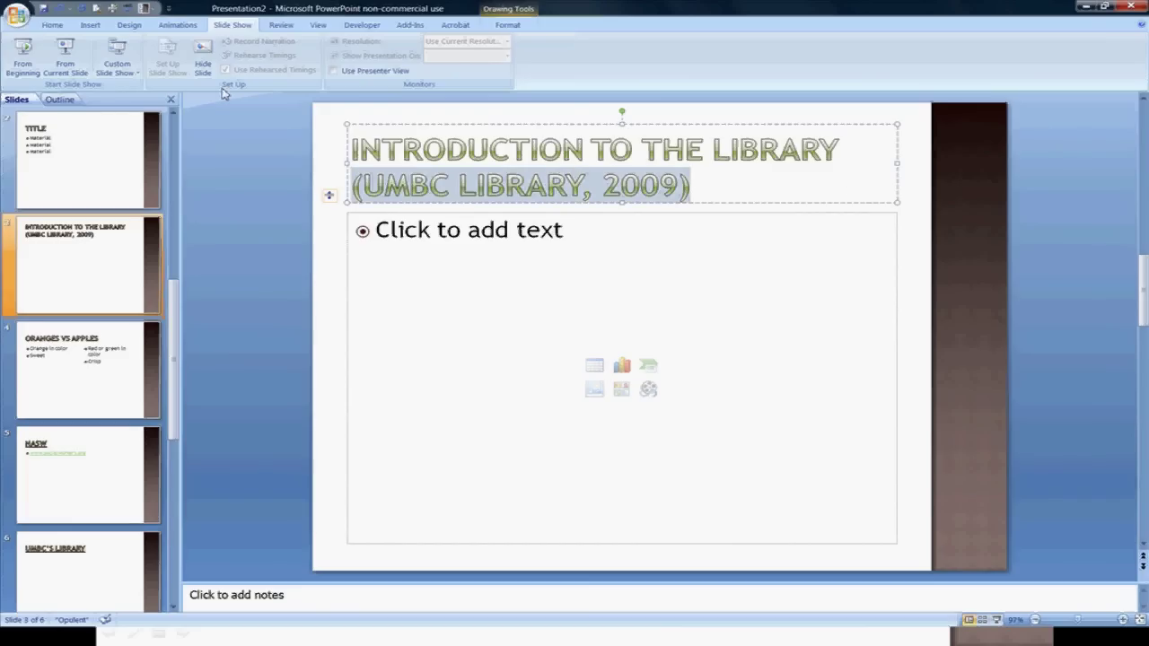
{"action": "left_click", "coordinate": [64, 30]}
{"action": "left_click", "coordinate": [289, 46]}
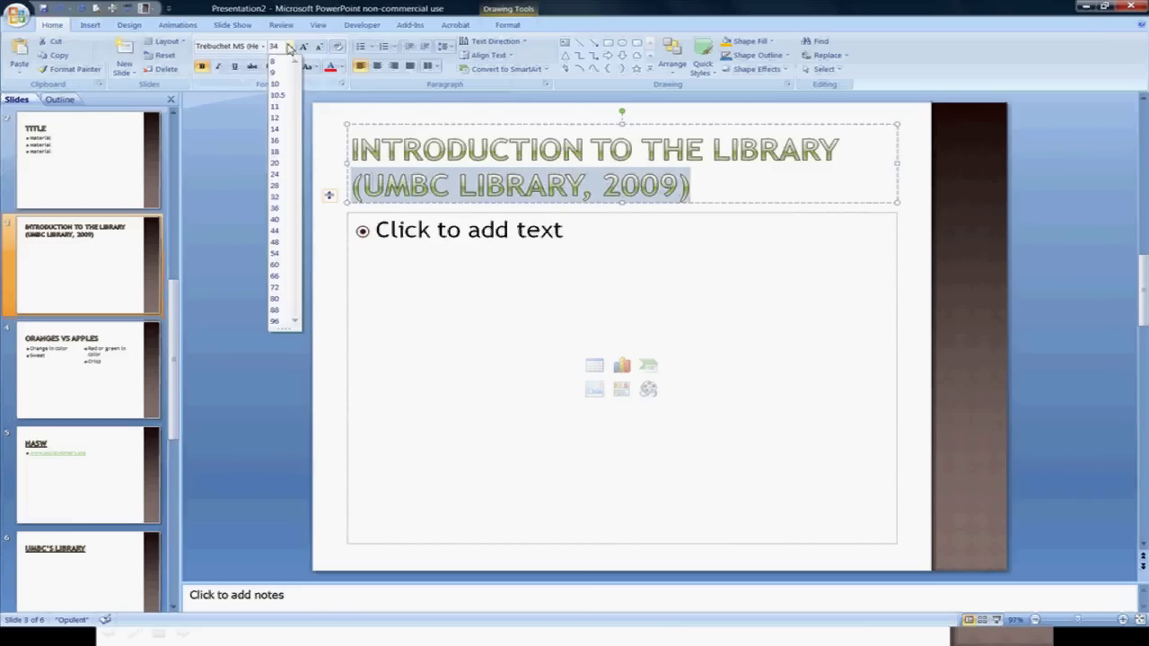
{"action": "left_click", "coordinate": [275, 150]}
{"action": "right_click", "coordinate": [500, 197]}
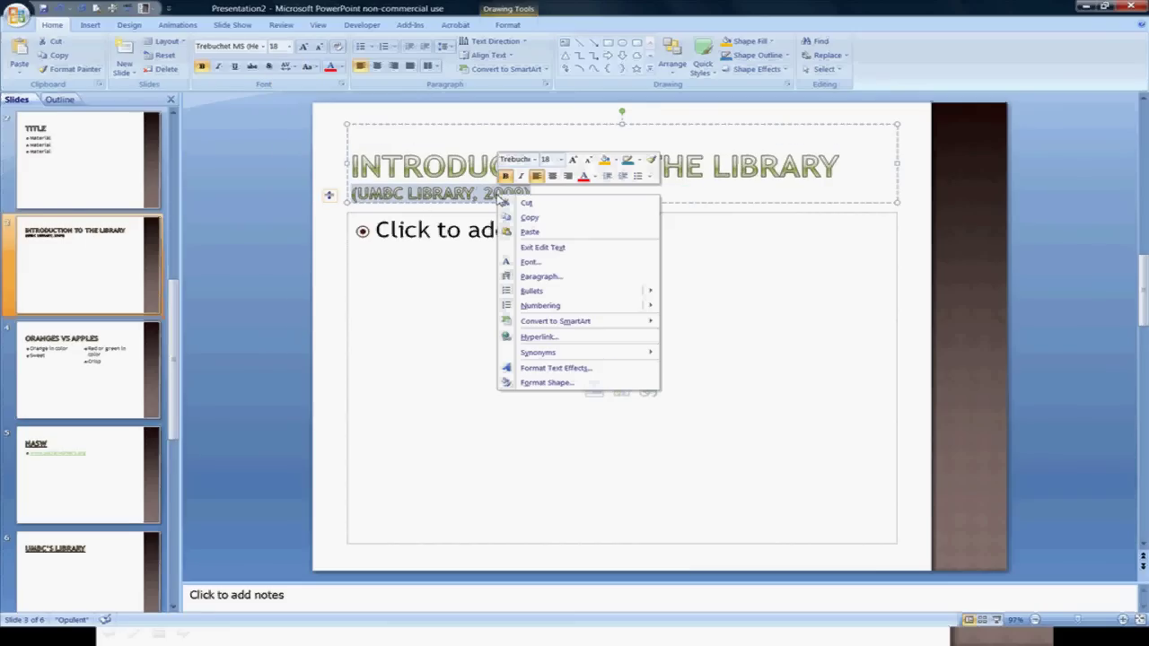
{"action": "left_click", "coordinate": [546, 339]}
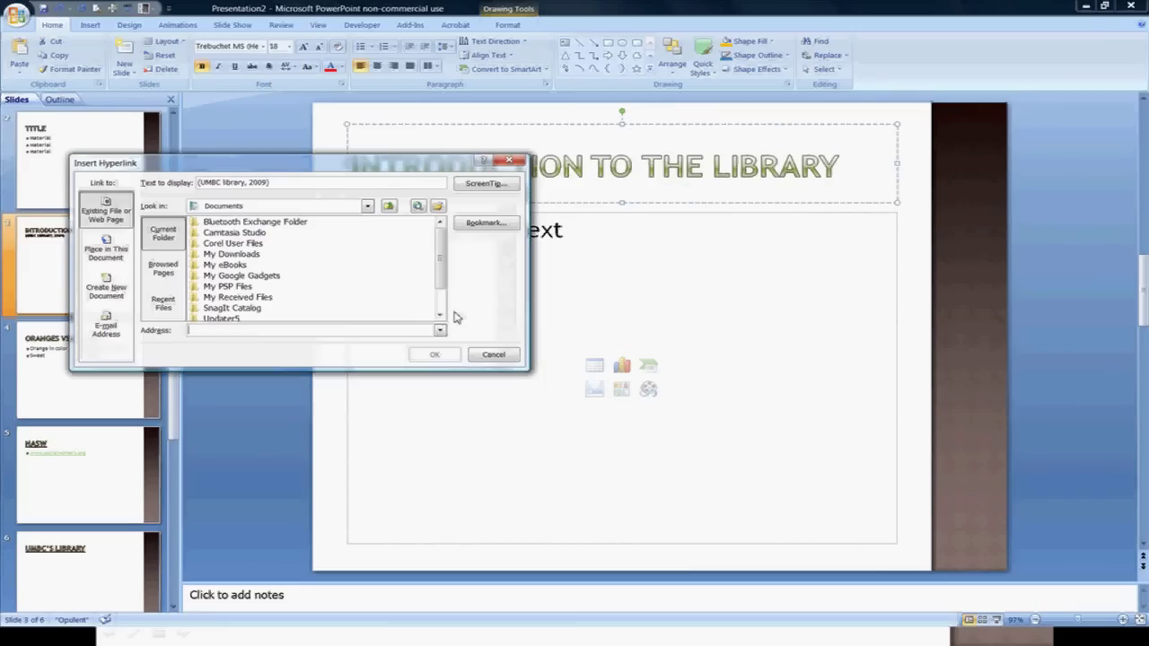
{"action": "type", "text": "http://www.umbc.edu/aok/main/index.html"}
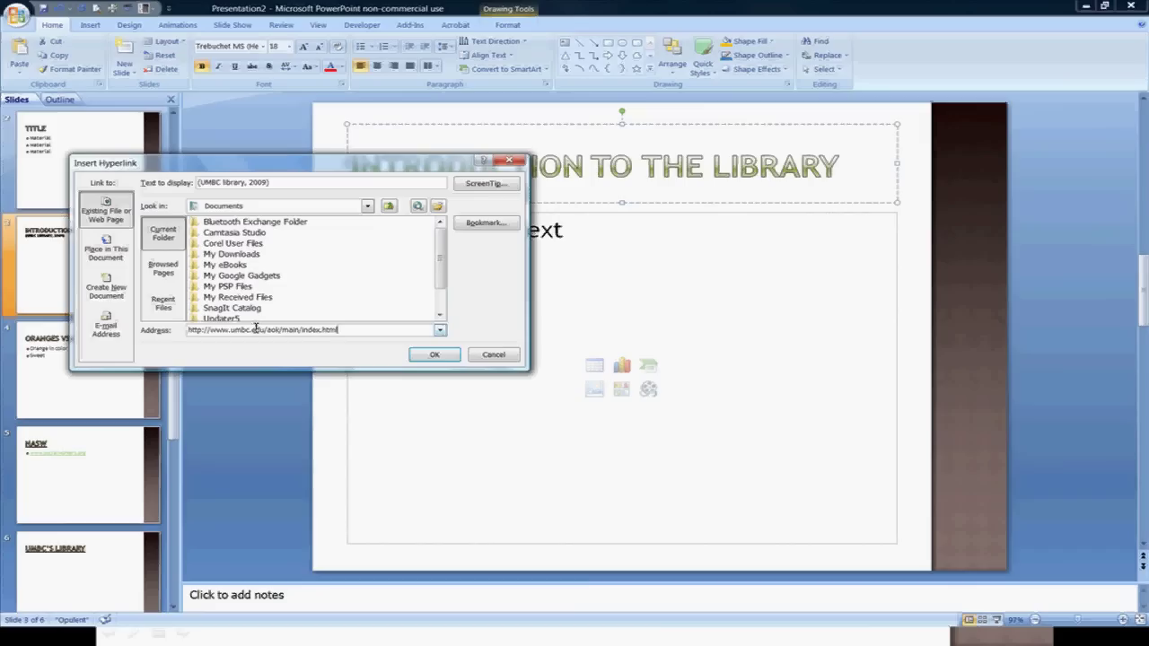
{"action": "key", "text": "Return"}
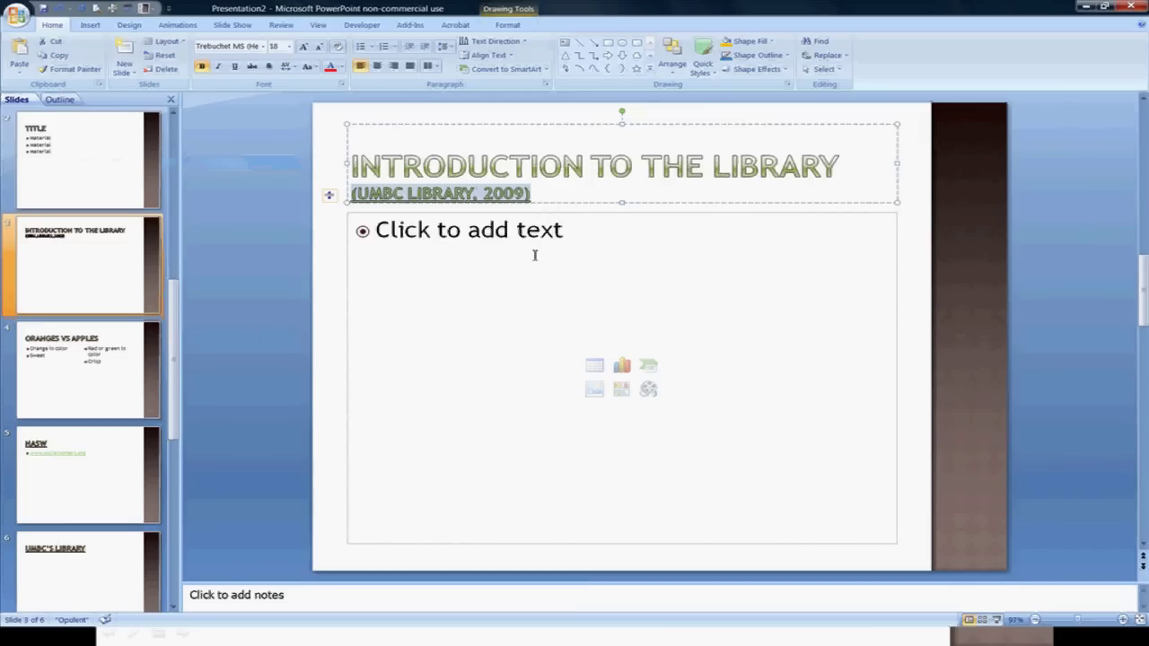
Enter the bullet "Stats and material that I have pulled or summarized from the website are here." in the third slide's body.
{"action": "left_click", "coordinate": [380, 229]}
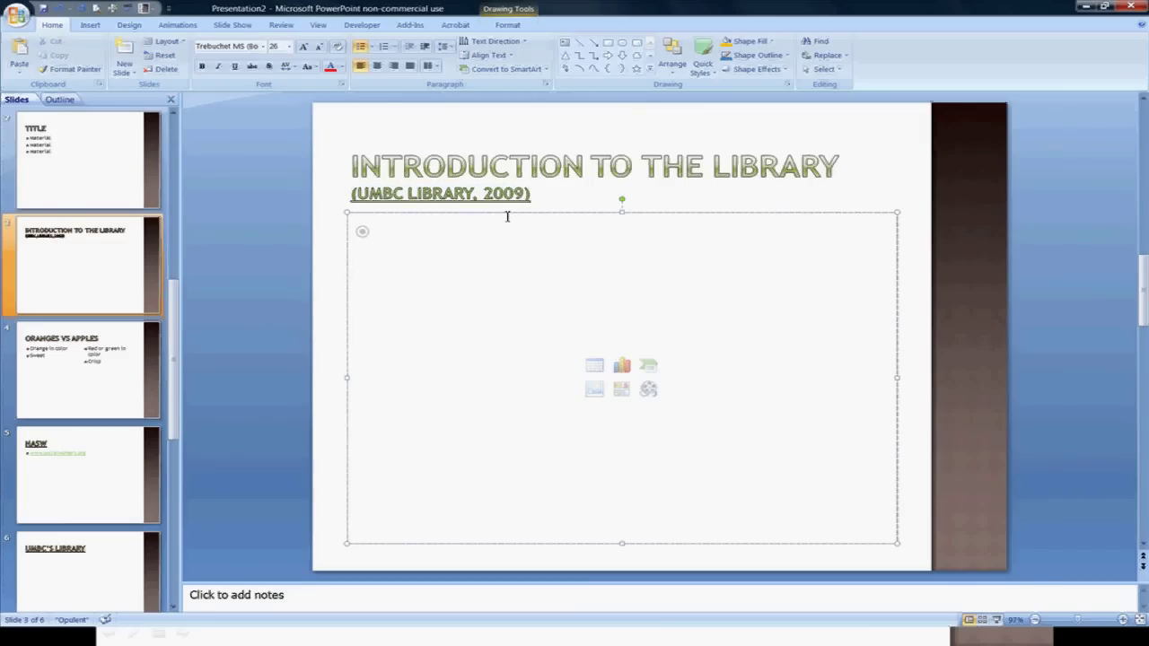
{"action": "type", "text": "stats and "}
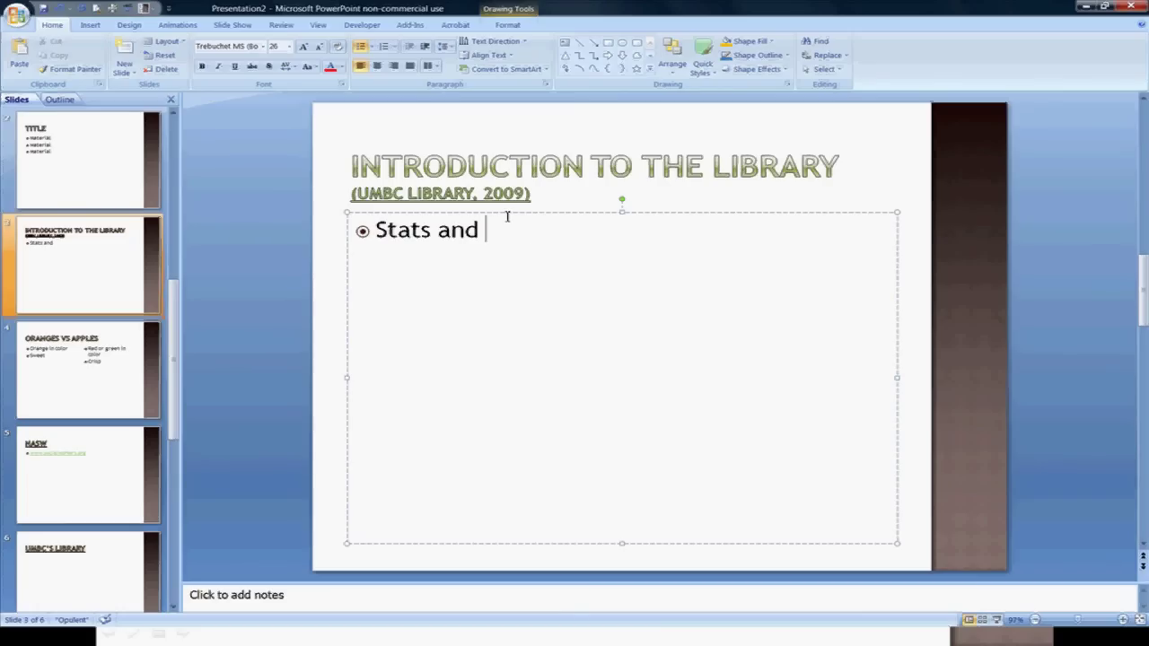
{"action": "type", "text": "material that I have c"}
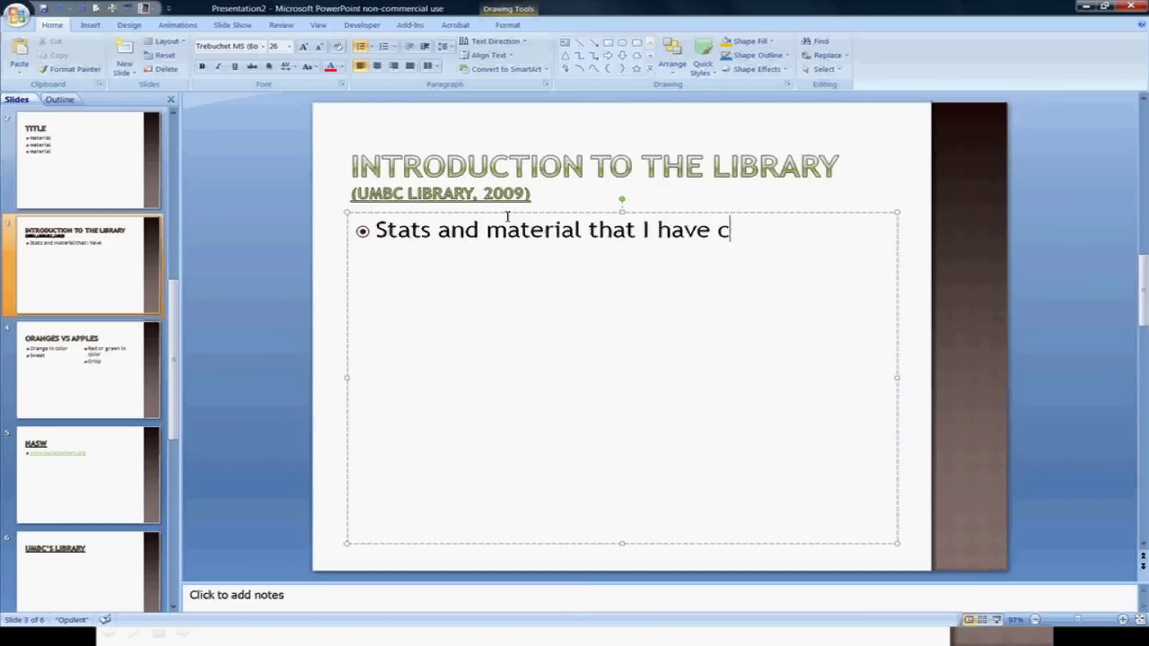
{"action": "type", "text": "op"}
{"action": "key", "text": "BackSpace"}
{"action": "key", "text": "BackSpace"}
{"action": "key", "text": "BackSpace"}
{"action": "type", "text": "pulled "}
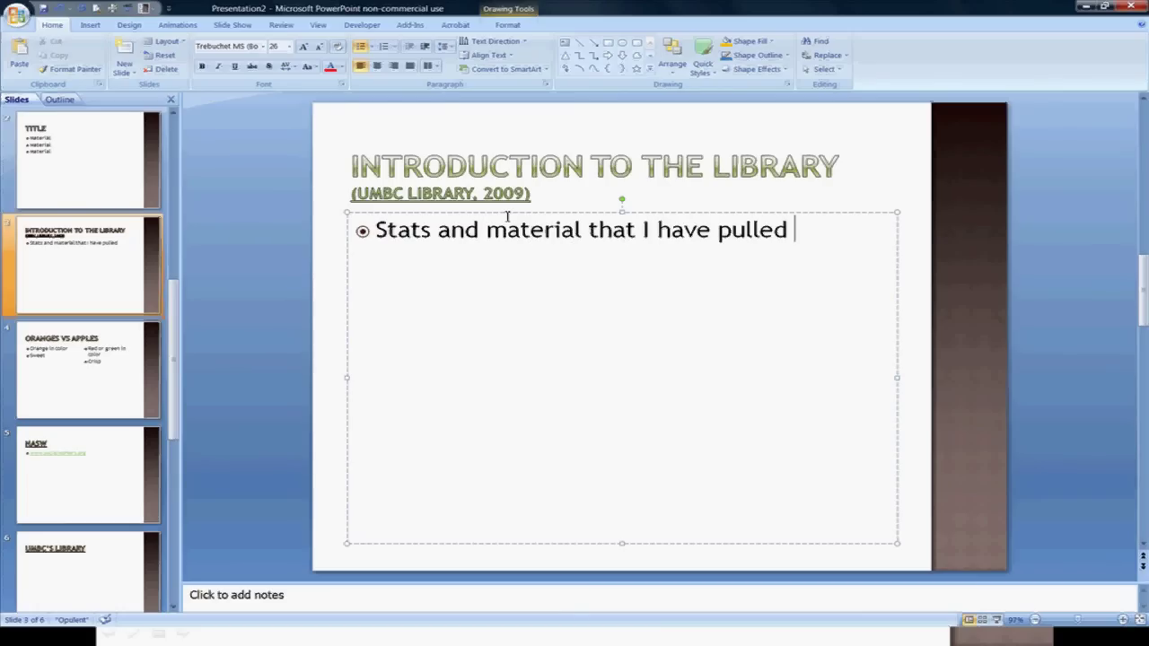
{"action": "type", "text": "or summariz"}
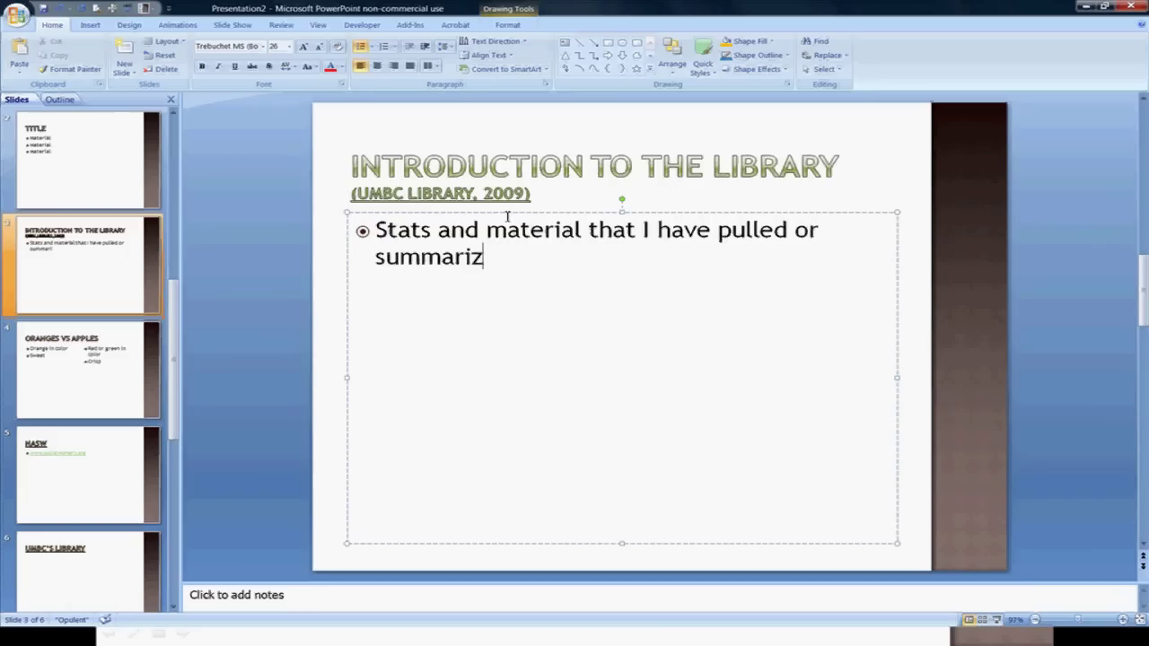
{"action": "type", "text": "ed fromt eh"}
{"action": "key", "text": "BackSpace"}
{"action": "key", "text": "BackSpace"}
{"action": "key", "text": "BackSpace"}
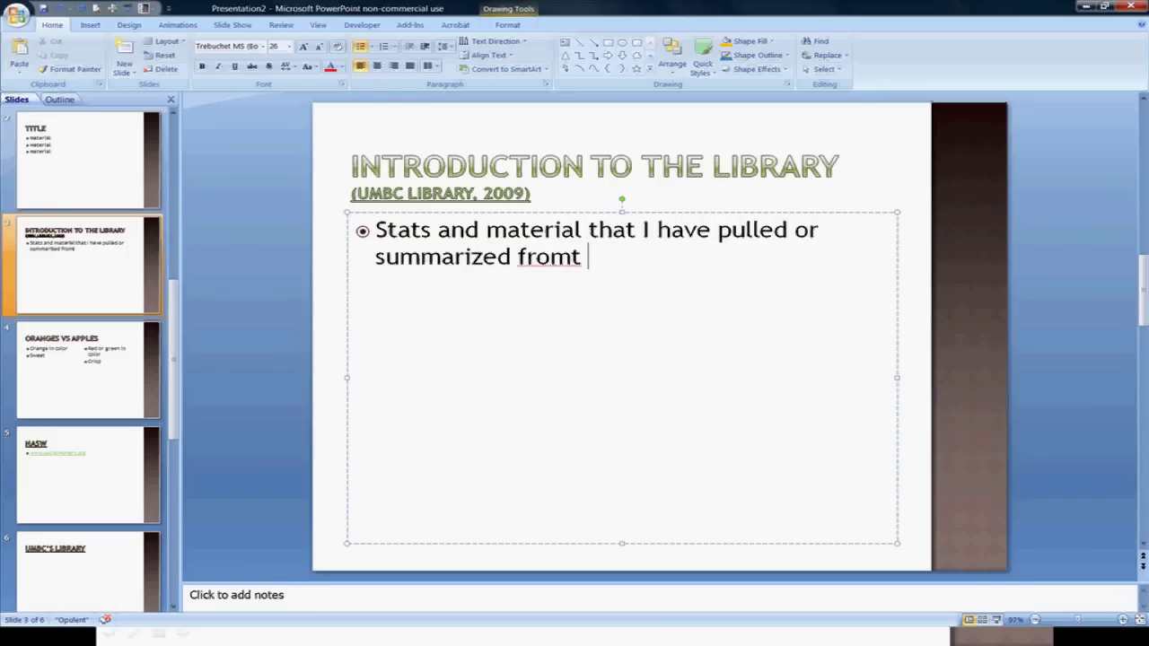
{"action": "key", "text": "BackSpace"}
{"action": "type", "text": "the website are "}
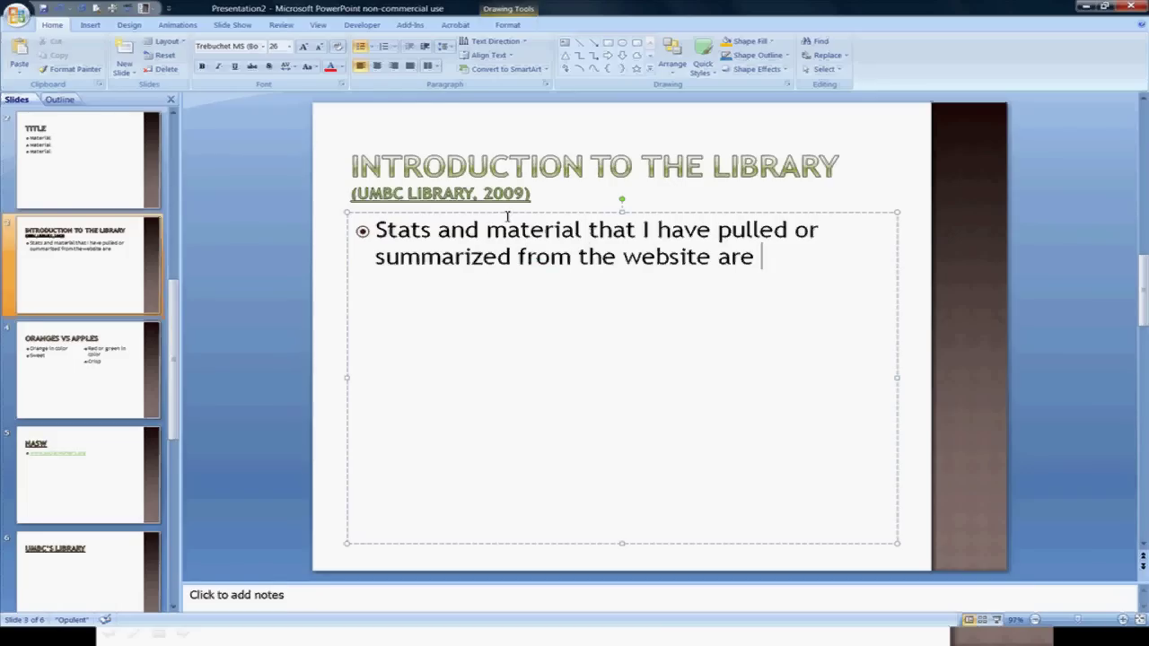
{"action": "type", "text": "here."}
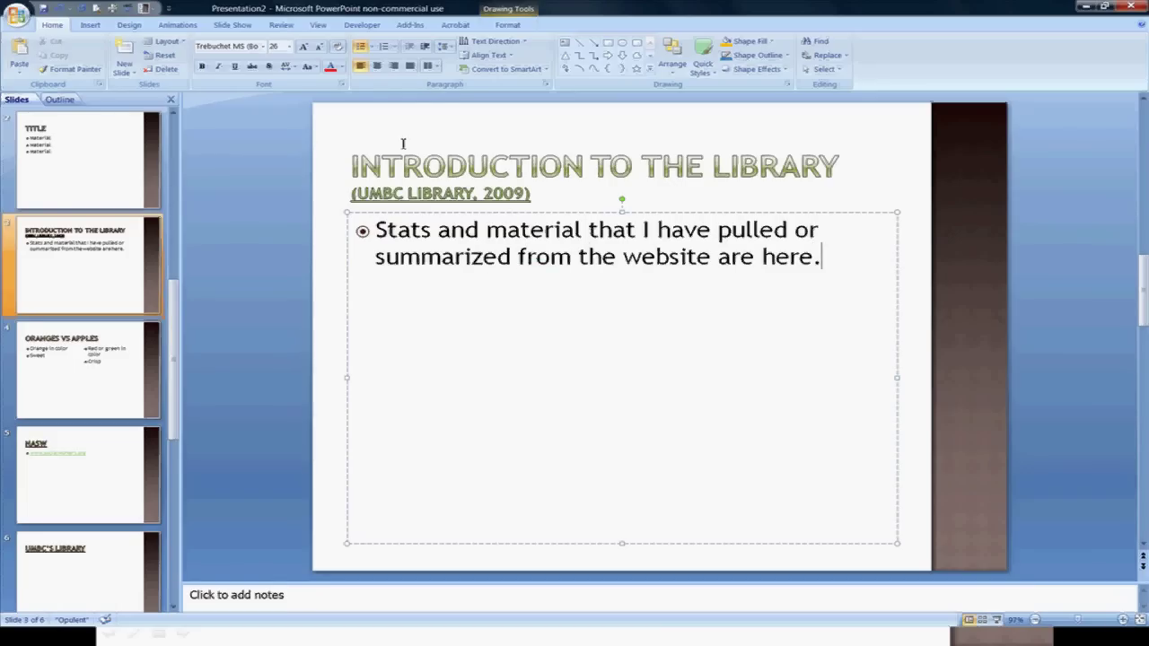